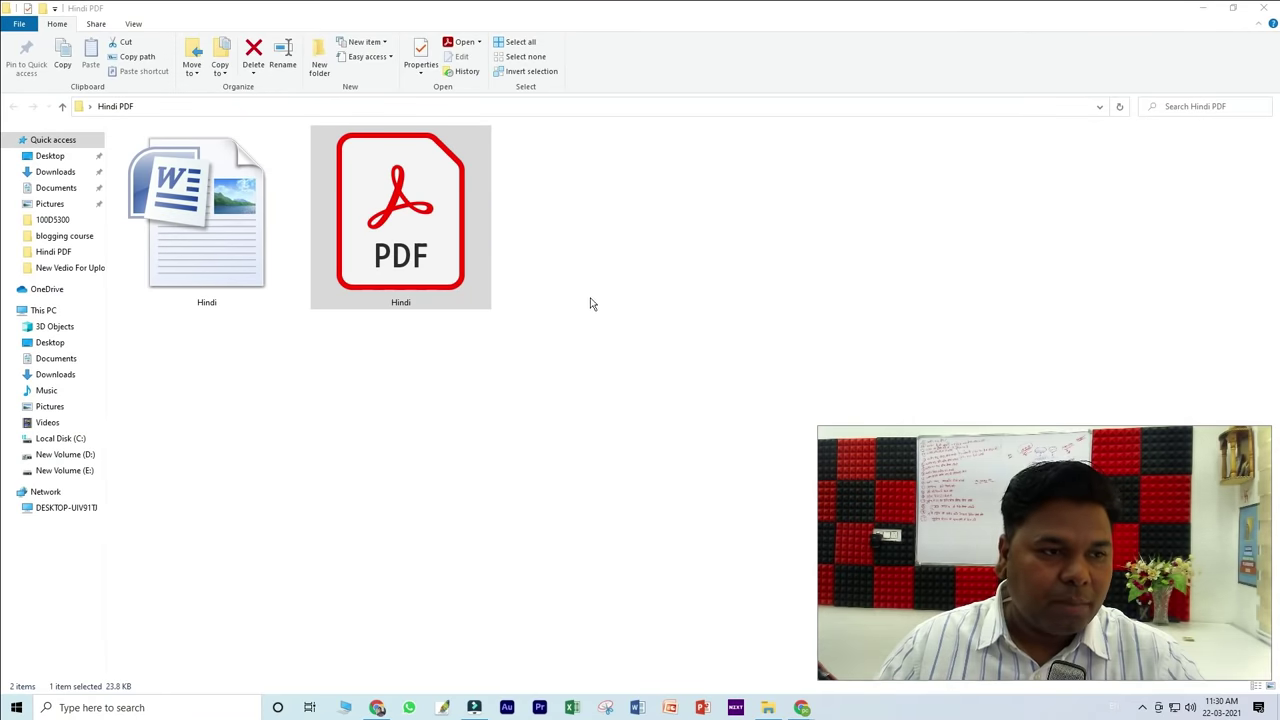
# Step: Open Hindi.pdf in Acrobat Reader and place the Drive Hindi folder window in front of it
pyautogui.doubleClick(465, 214)
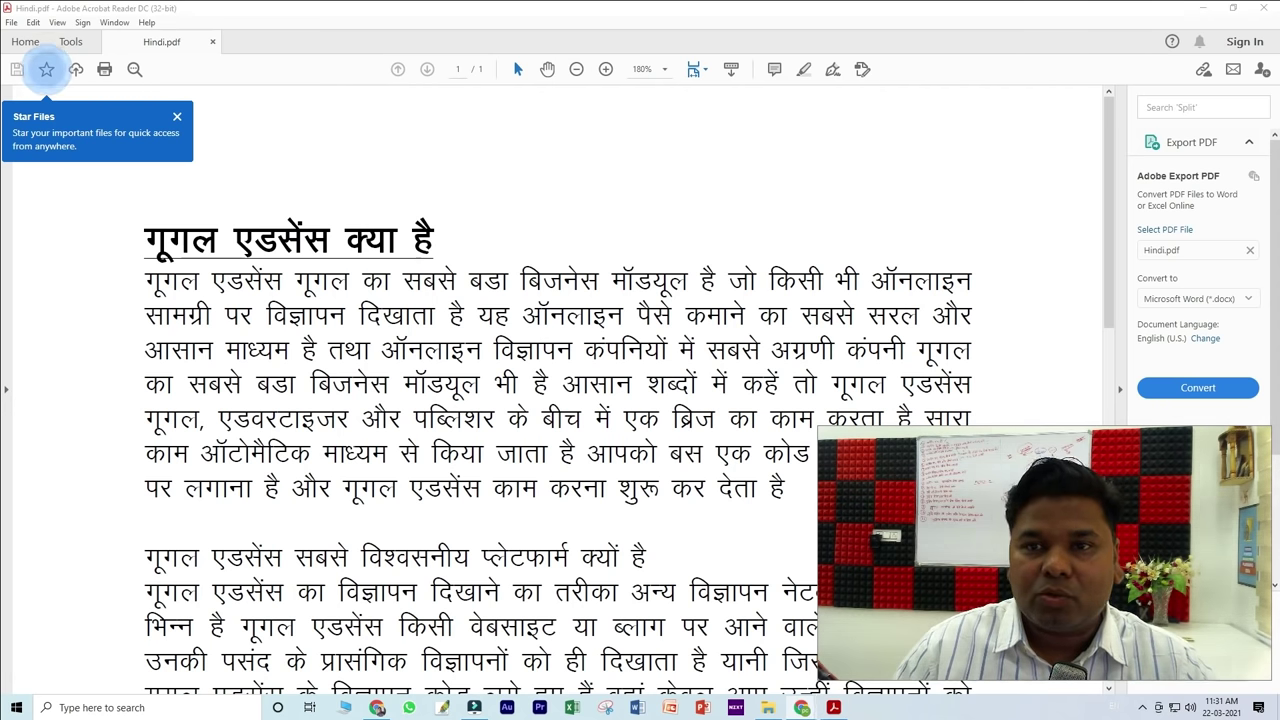
pyautogui.hotkey('alt', 'Tab')
pyautogui.moveTo(651, 53); pyautogui.dragTo(511, 71)
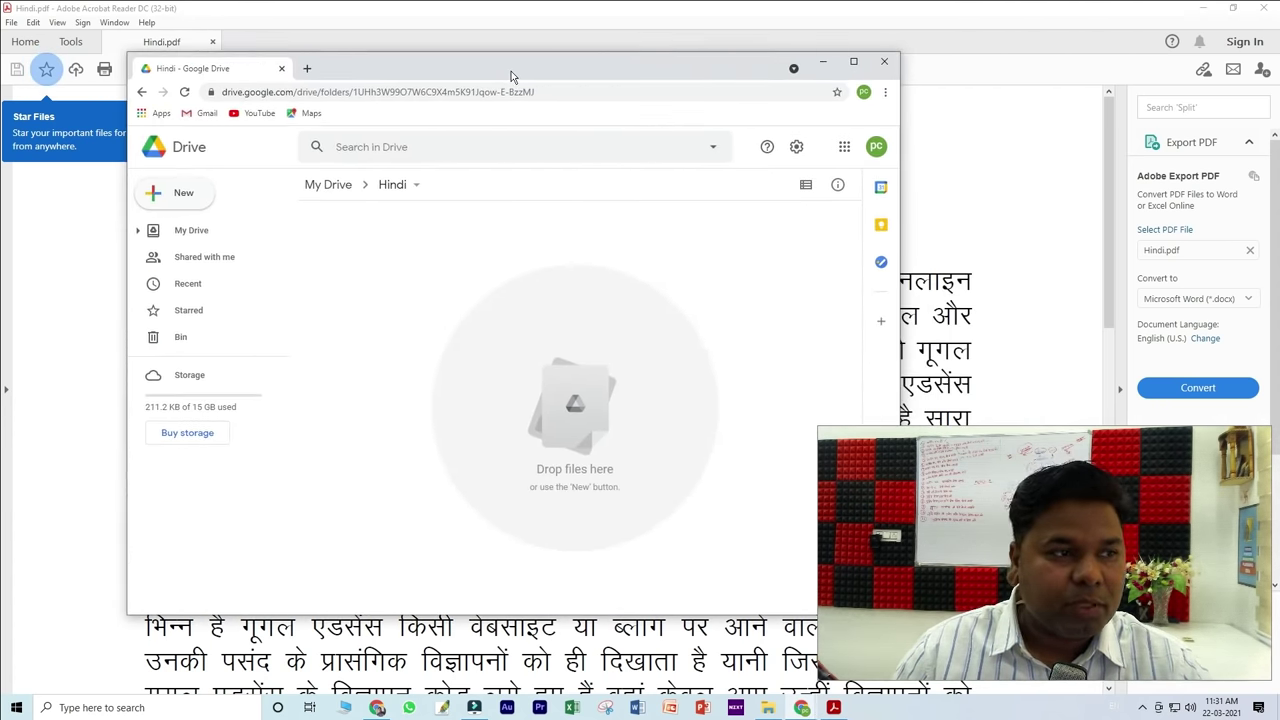
# Step: Upload Hindi.pdf from the computer through New > File upload
pyautogui.click(182, 193)
pyautogui.click(240, 231)
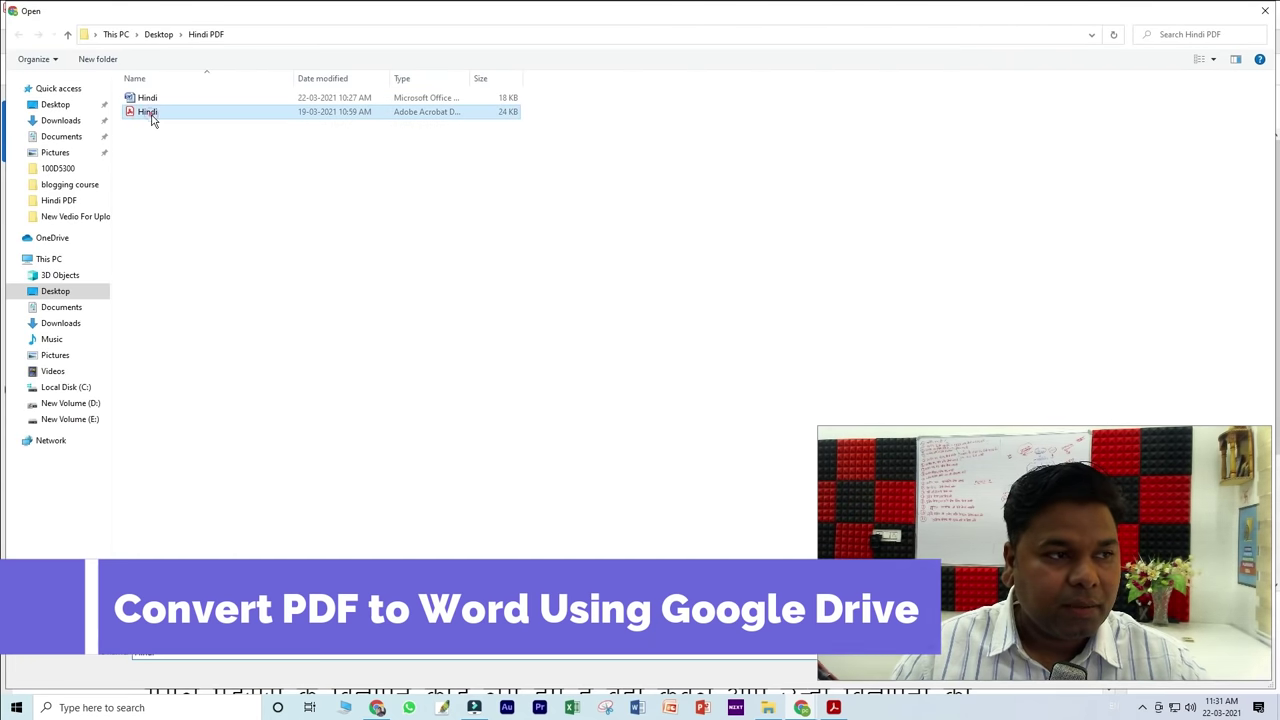
pyautogui.doubleClick(148, 111)
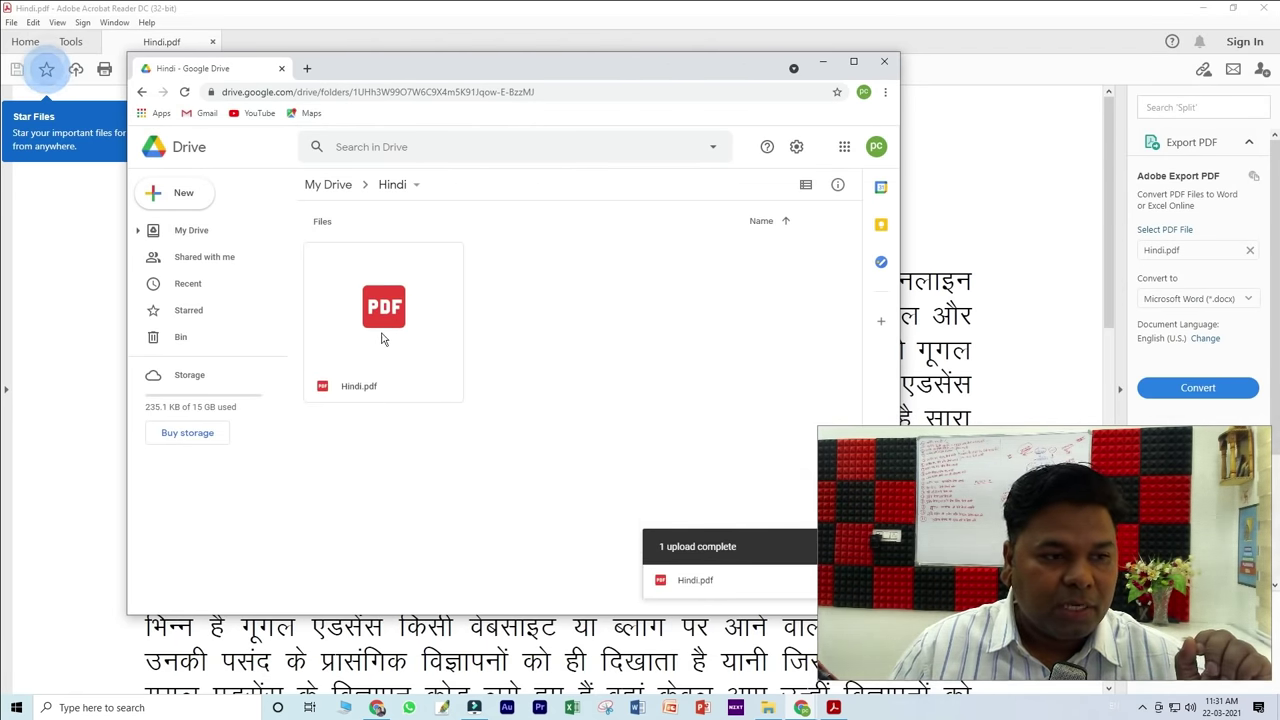
# Step: Open Hindi.pdf with Google Docs, maximise Chrome, dismiss the notice, and close the converted document
pyautogui.rightClick(399, 285)
pyautogui.moveTo(405, 285)
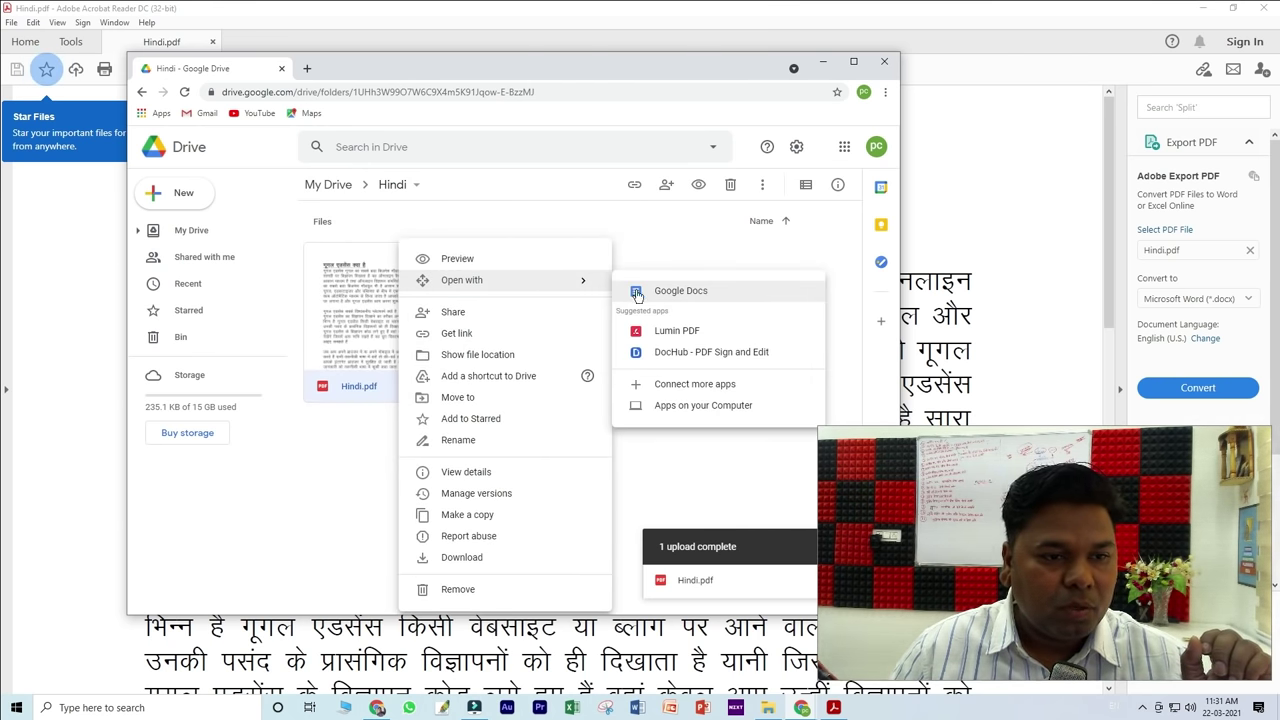
pyautogui.click(707, 292)
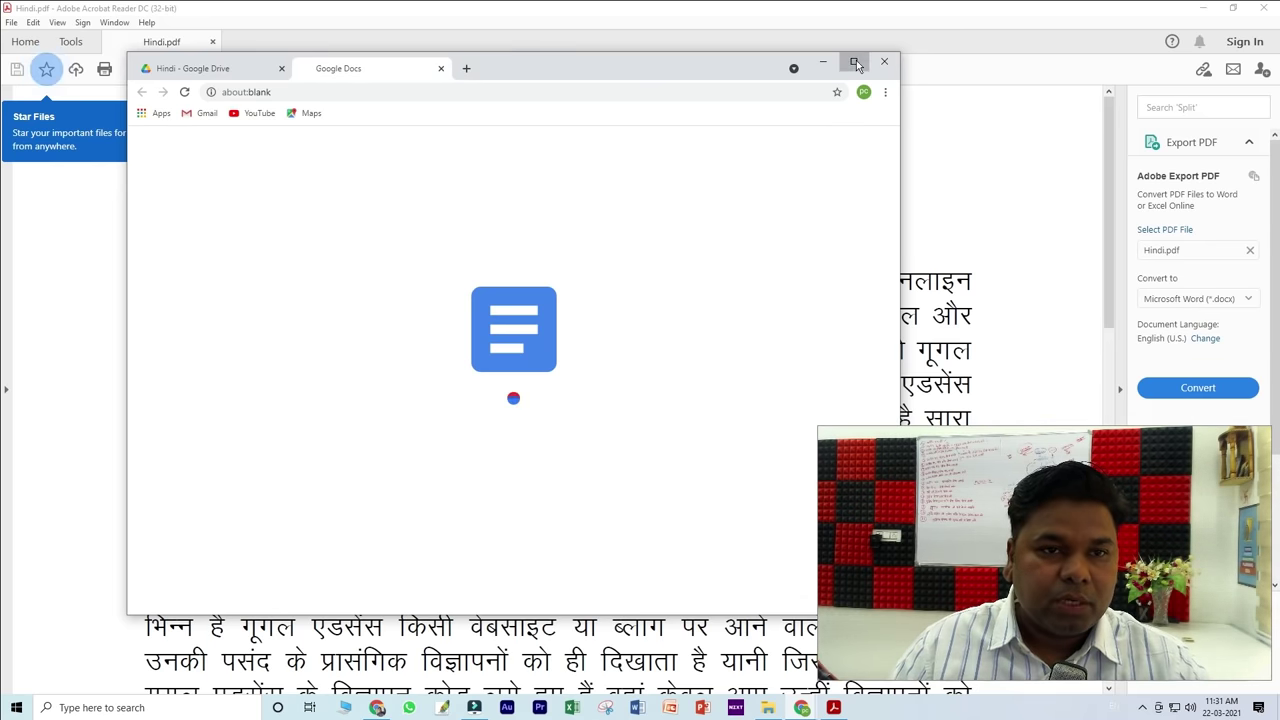
pyautogui.click(853, 61)
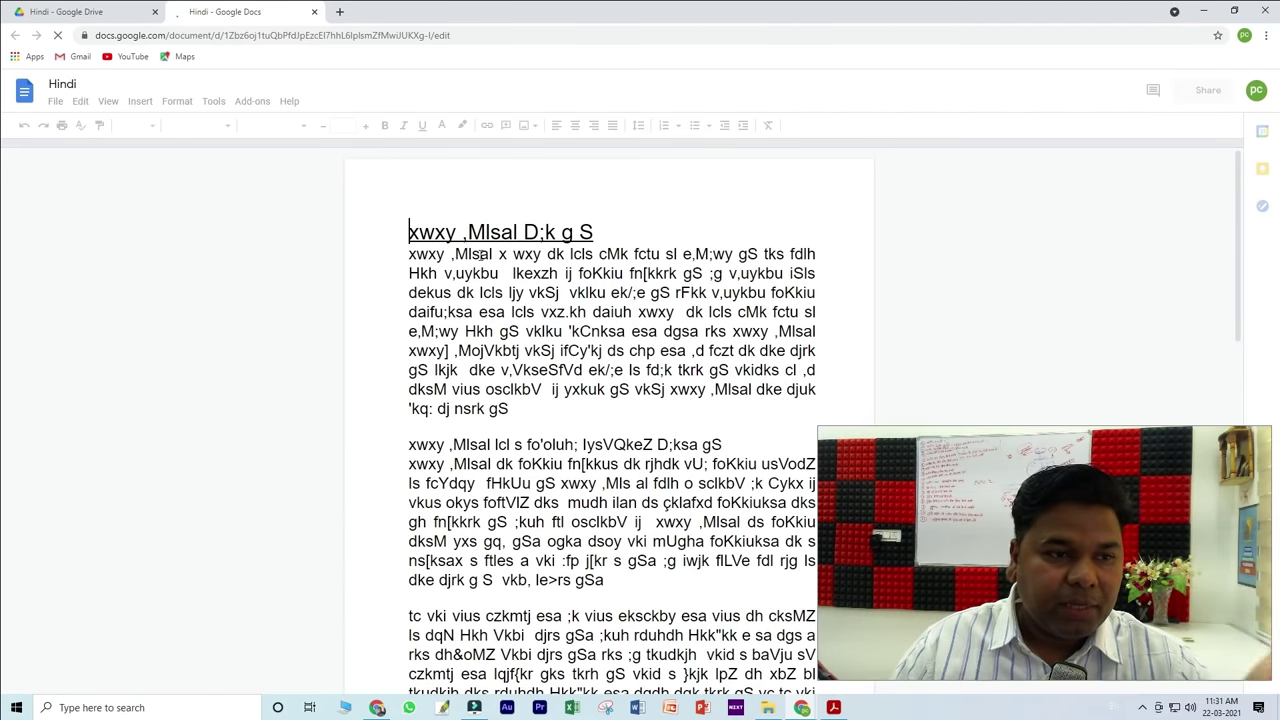
pyautogui.scroll(-4, 611, 386)
pyautogui.scroll(4, 611, 386)
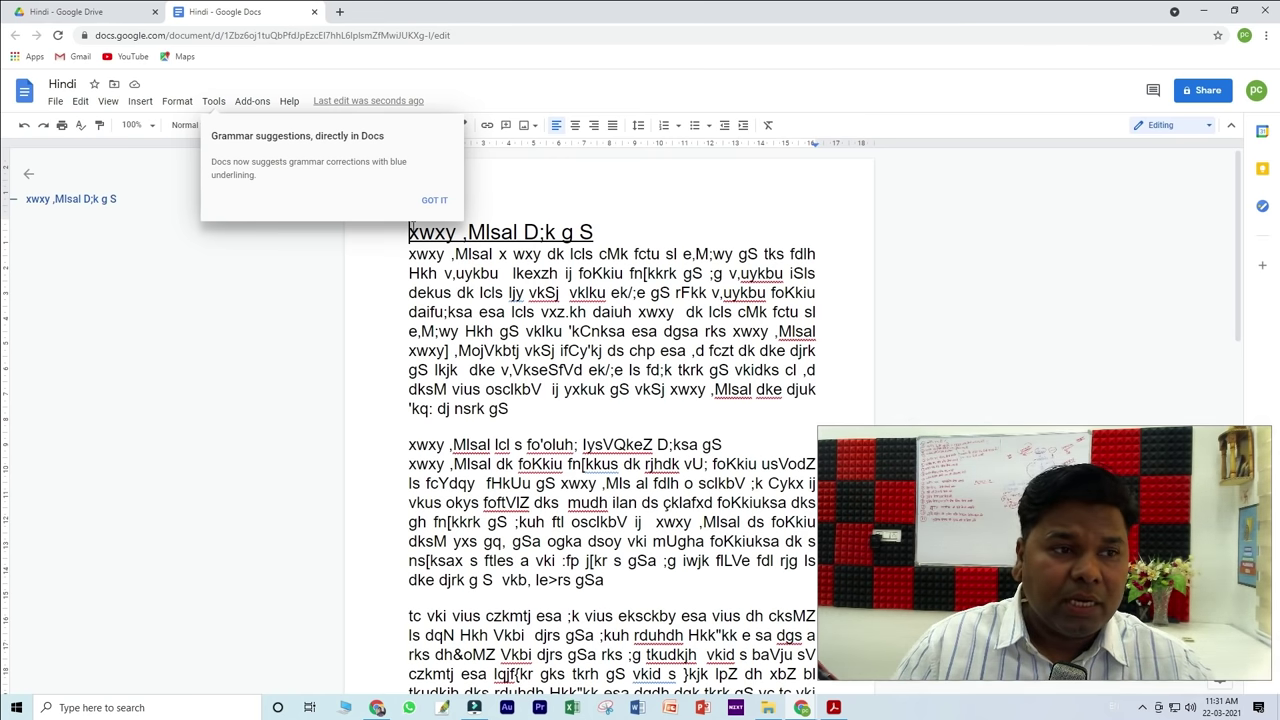
pyautogui.click(434, 200)
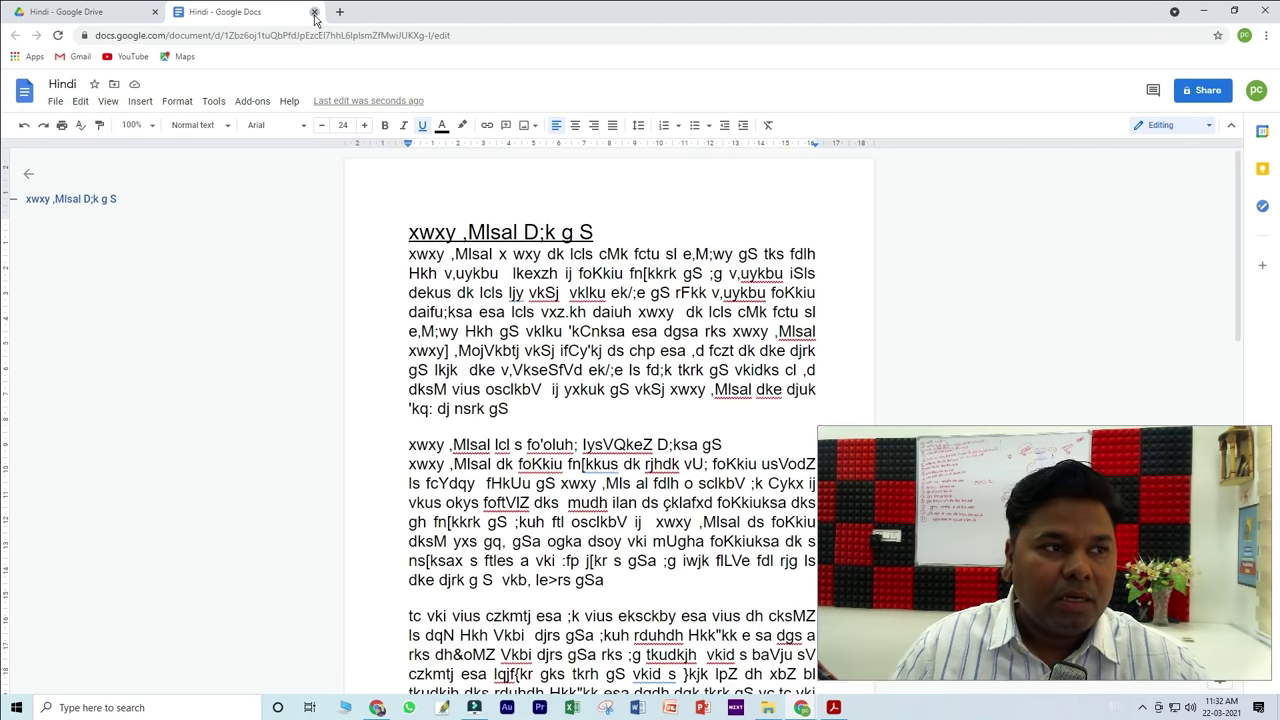
pyautogui.click(314, 13)
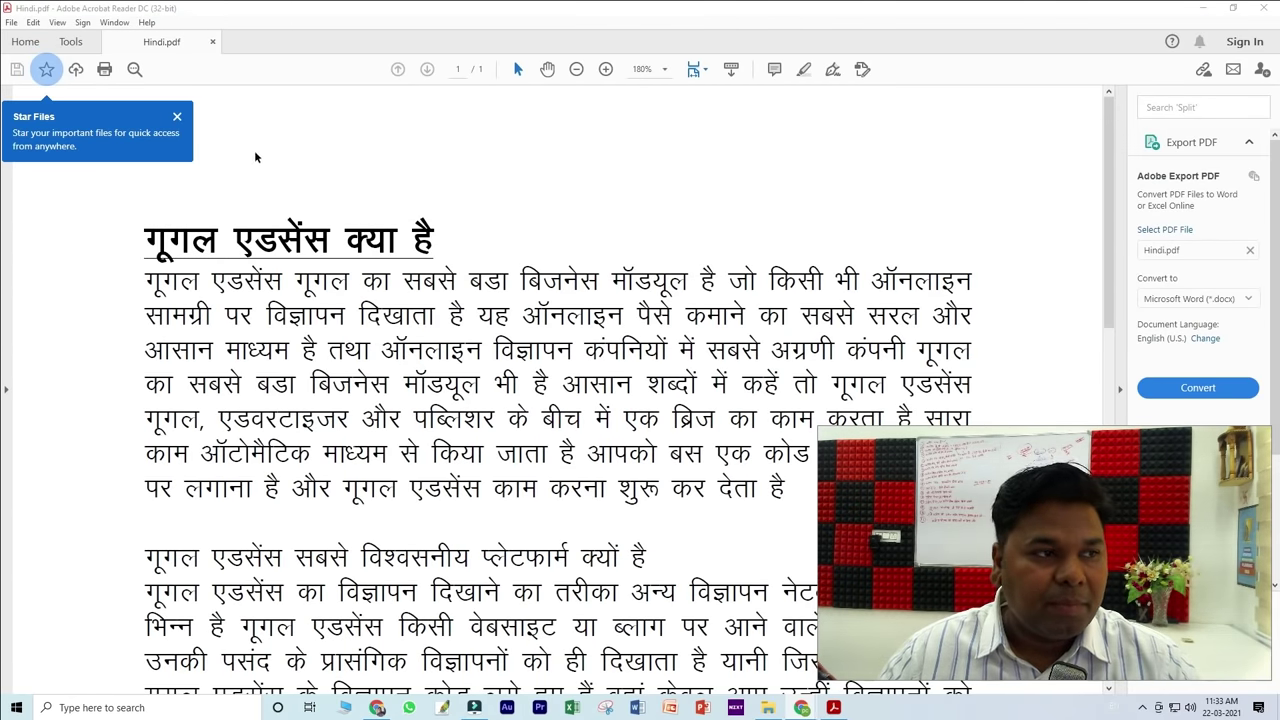
# Step: Zoom Acrobat out to show the whole page and launch Snipping Tool via Windows search
pyautogui.click(175, 117)
pyautogui.scroll(-5, 540, 313)
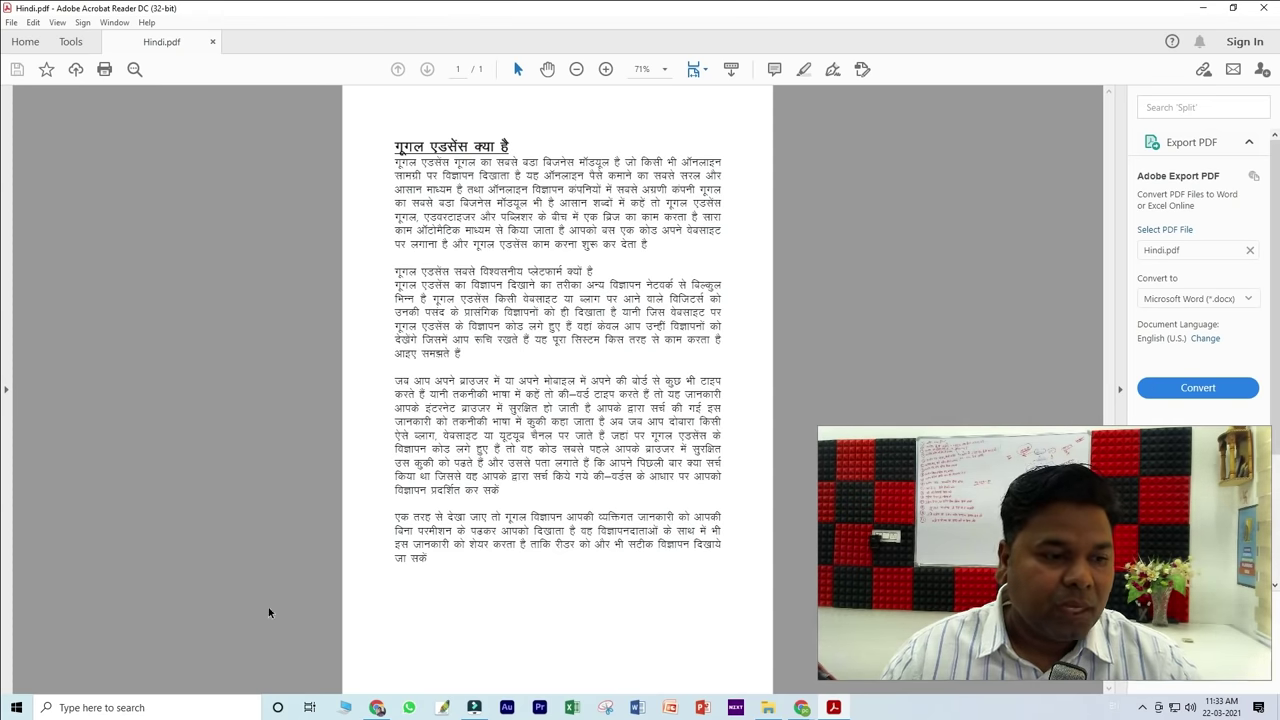
pyautogui.click(178, 710)
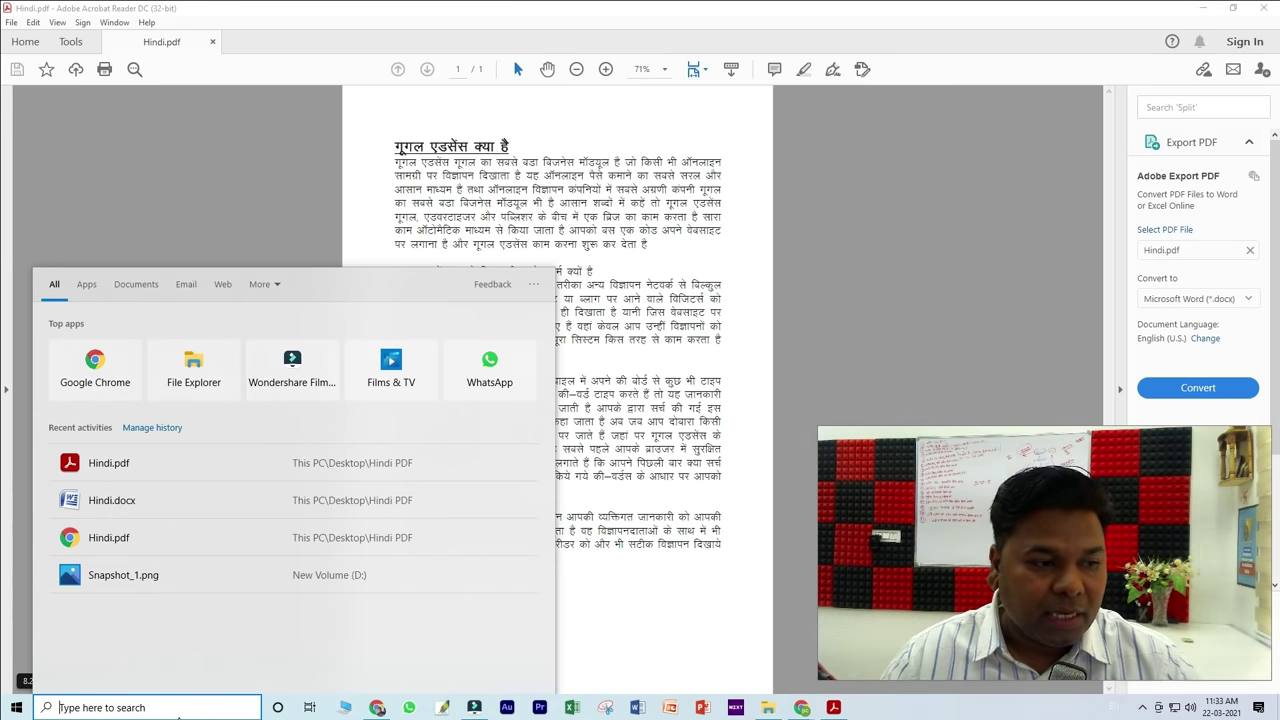
pyautogui.write('sn')
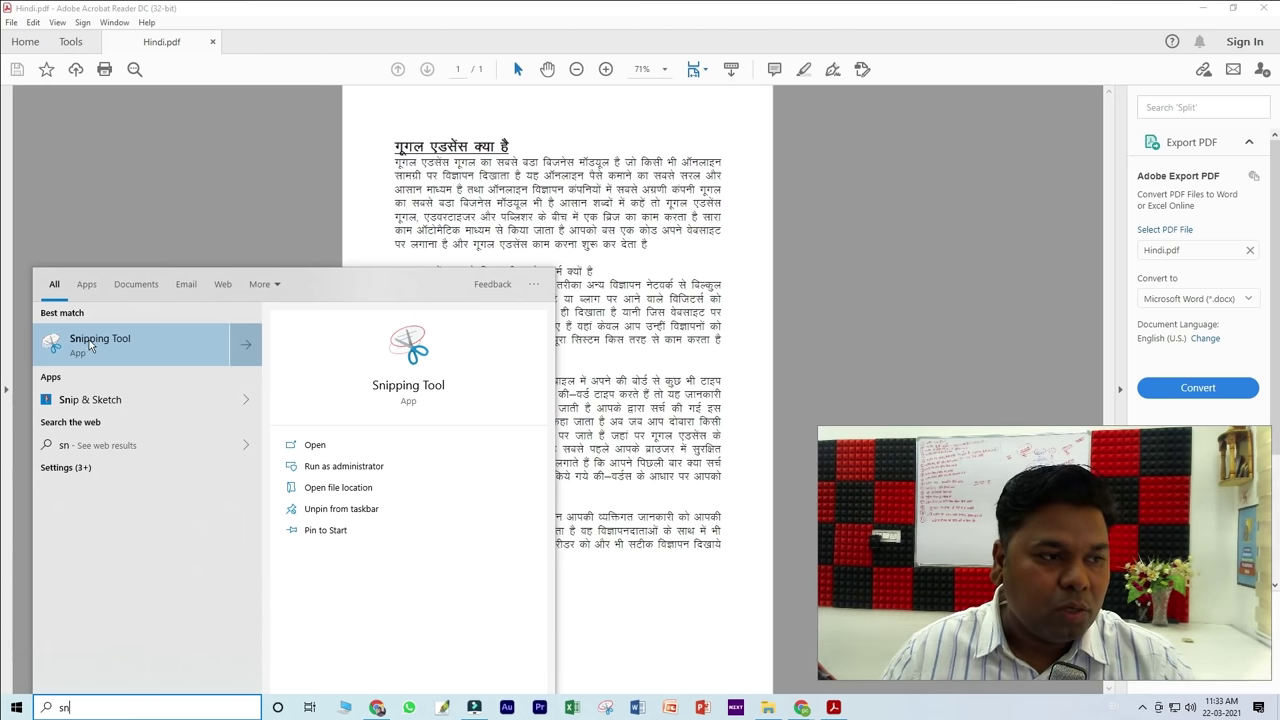
pyautogui.click(134, 346)
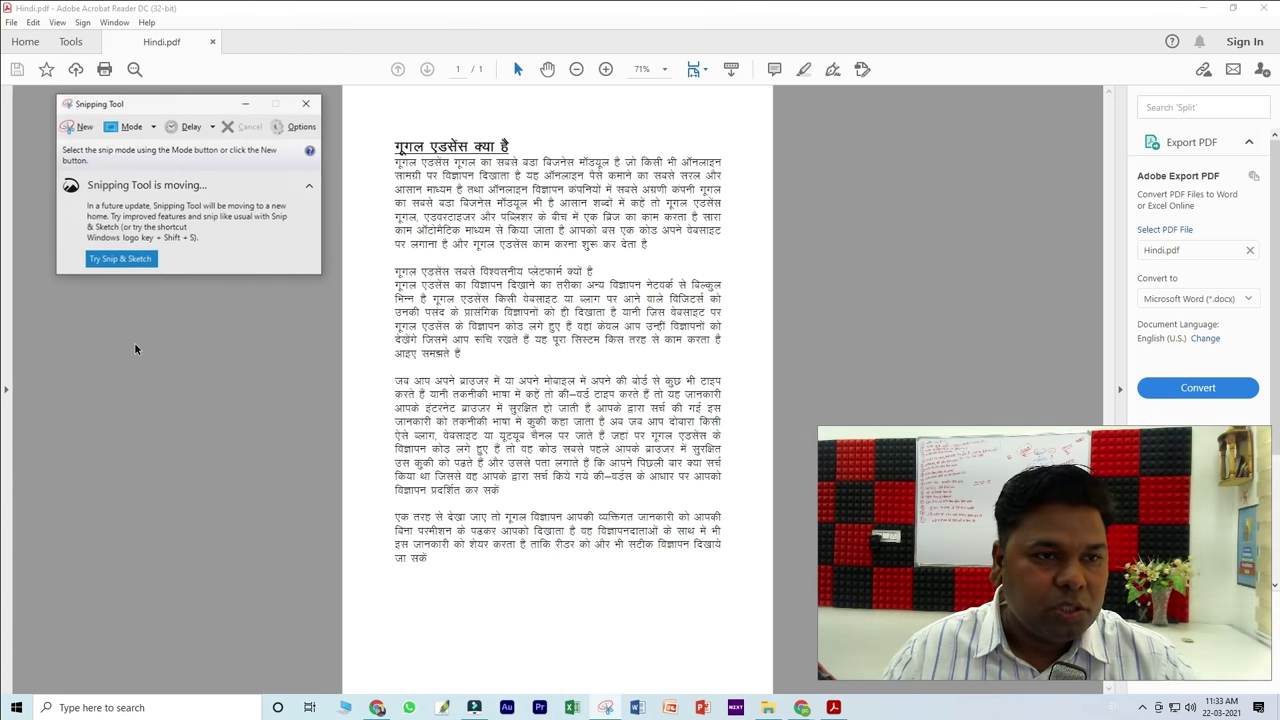
# Step: Capture a new snip of the page's Hindi text area
pyautogui.click(78, 126)
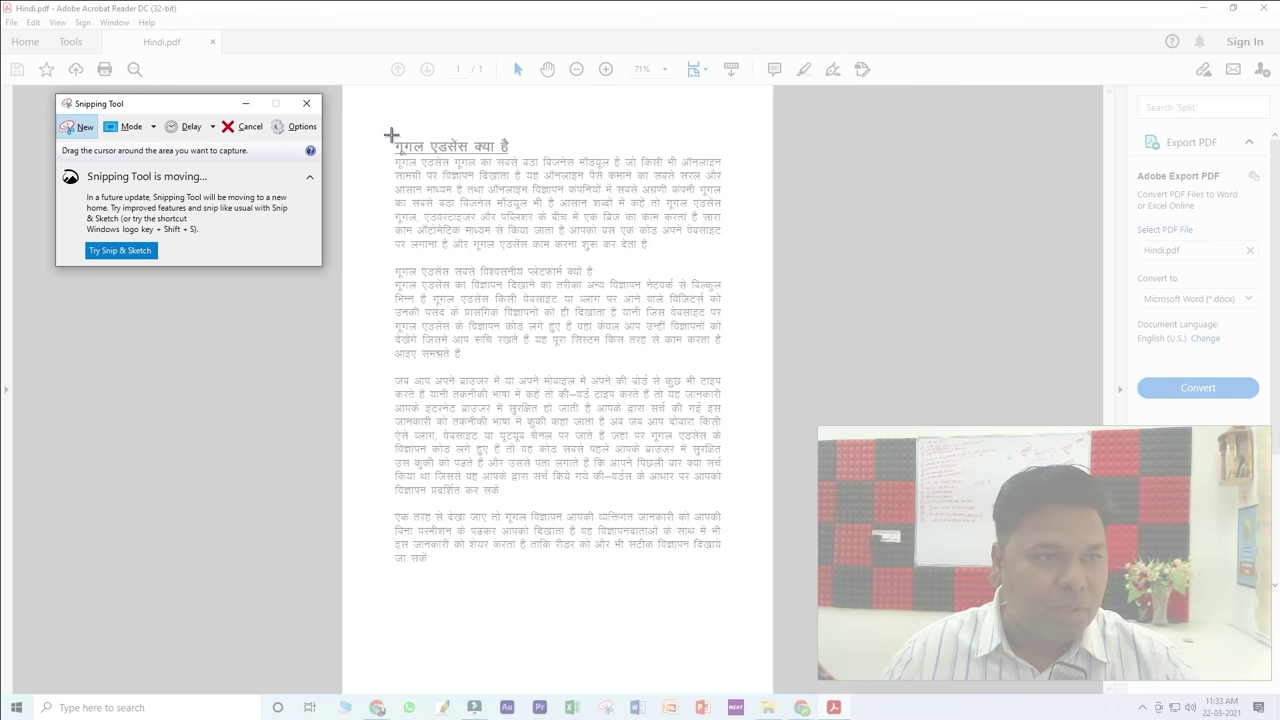
pyautogui.moveTo(377, 129); pyautogui.dragTo(645, 512)
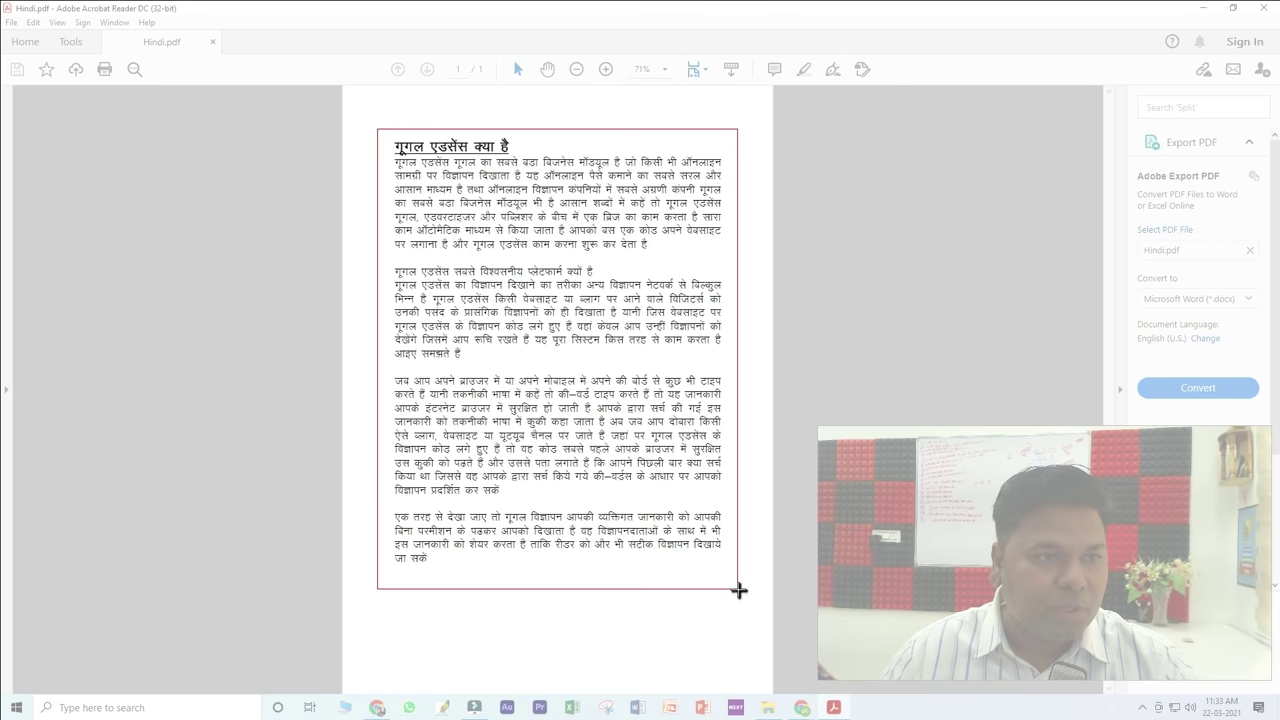
pyautogui.moveTo(739, 590); pyautogui.dragTo(739, 590)
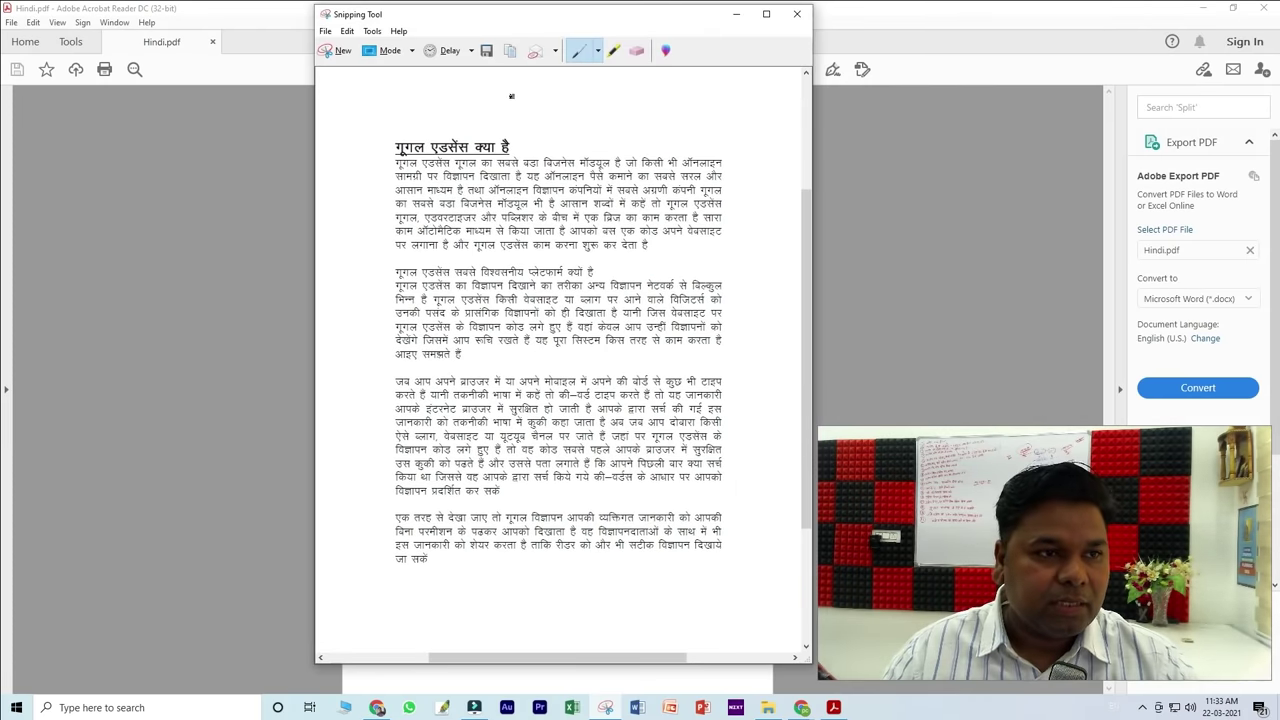
# Step: Save the snip as a JPEG named 'Hindi PDF'
pyautogui.click(487, 52)
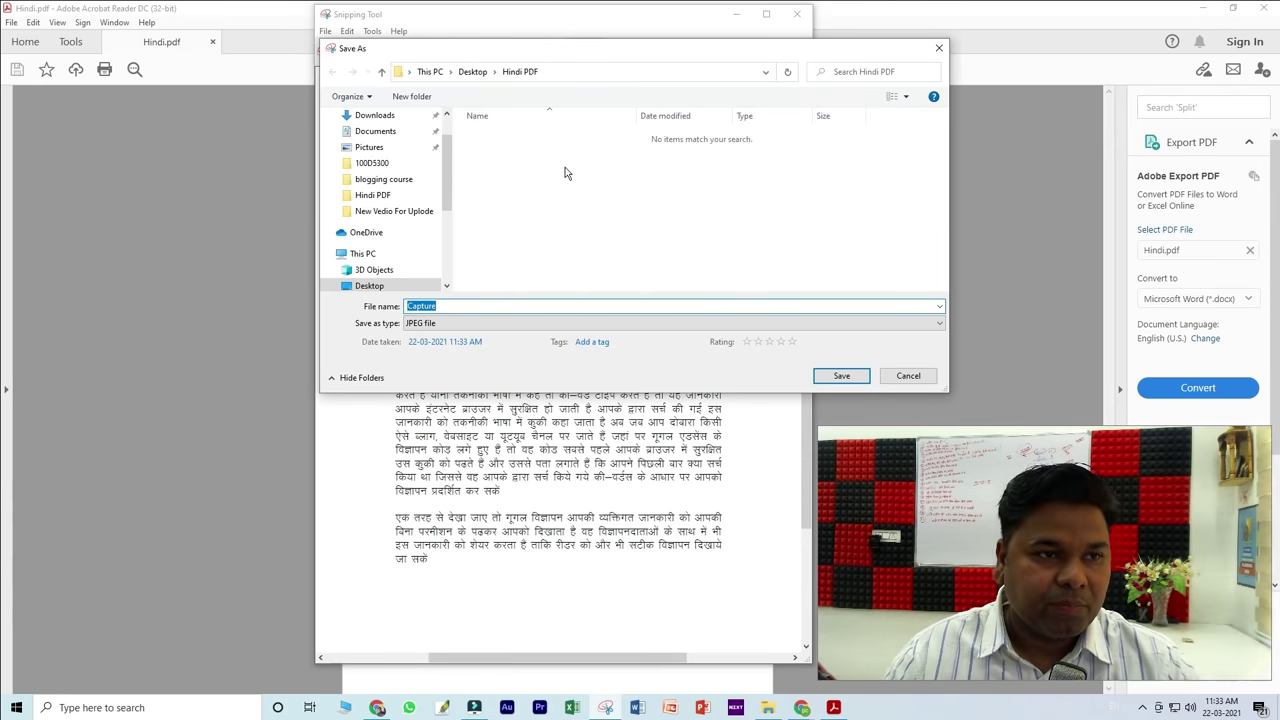
pyautogui.write('Hindi')
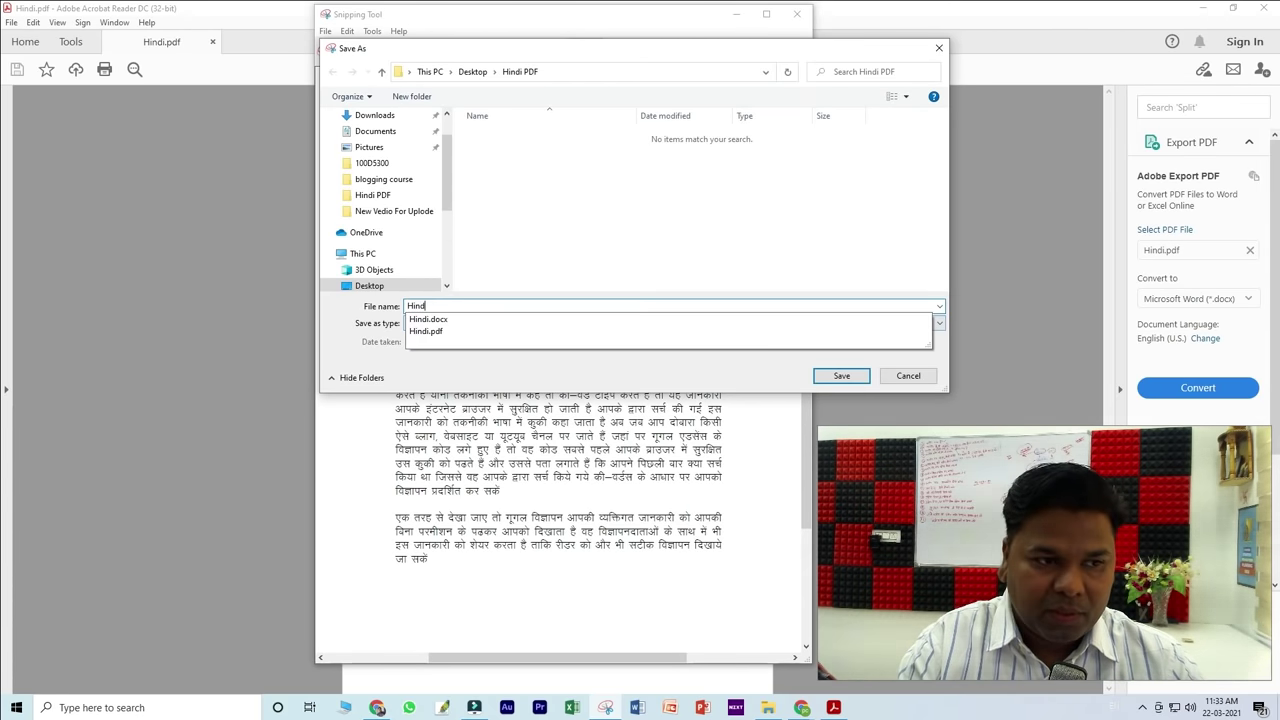
pyautogui.write(' P')
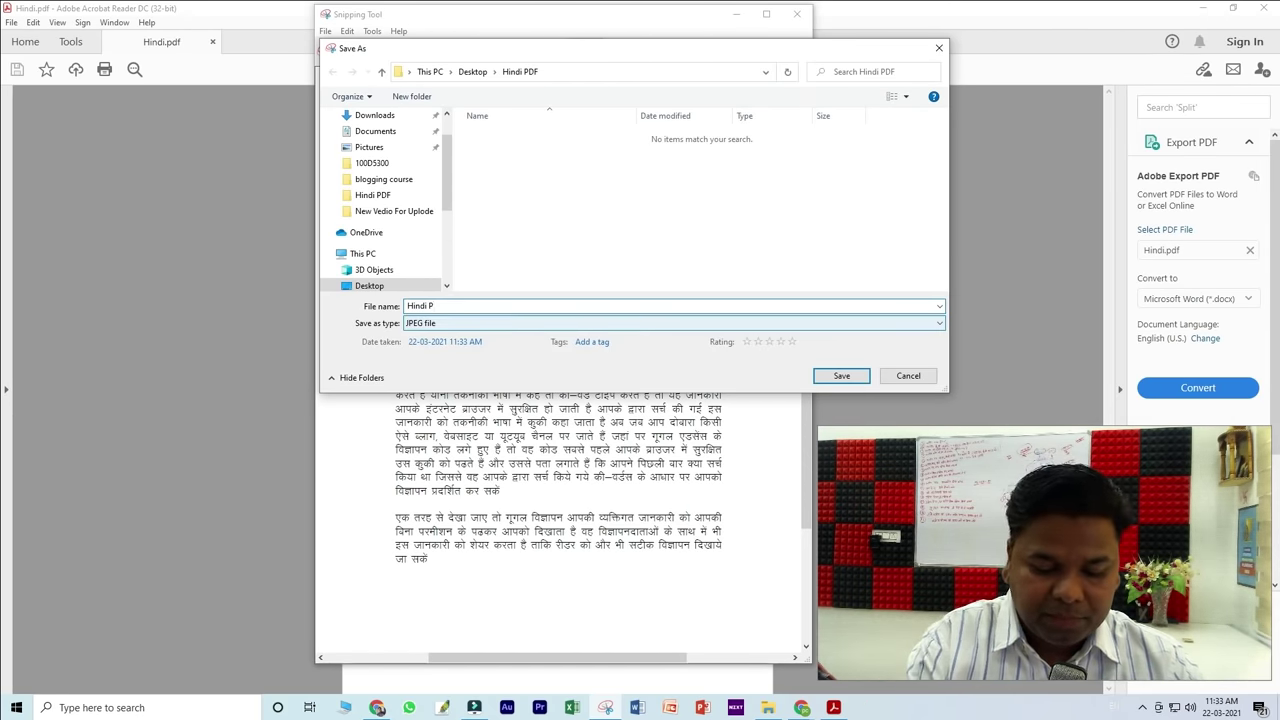
pyautogui.write('DF')
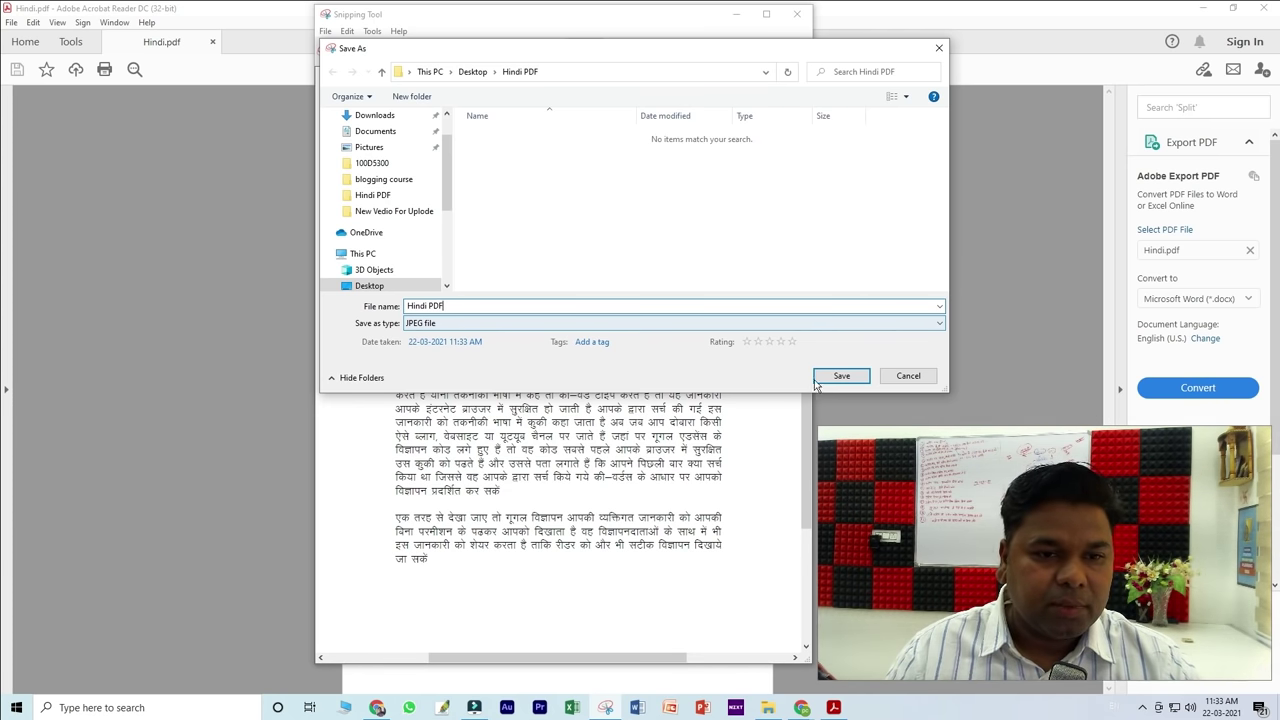
pyautogui.click(853, 383)
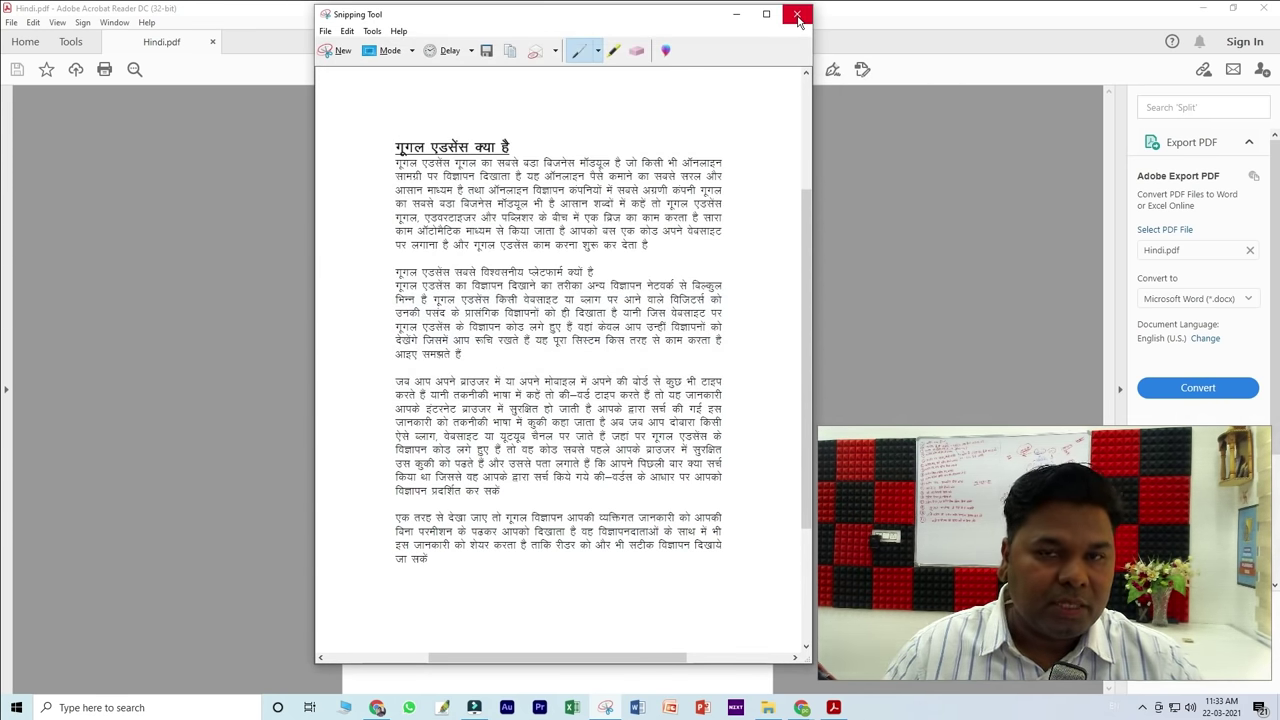
# Step: Close Snipping Tool, minimise Acrobat, and bring the Drive Hindi folder back to the front
pyautogui.click(798, 16)
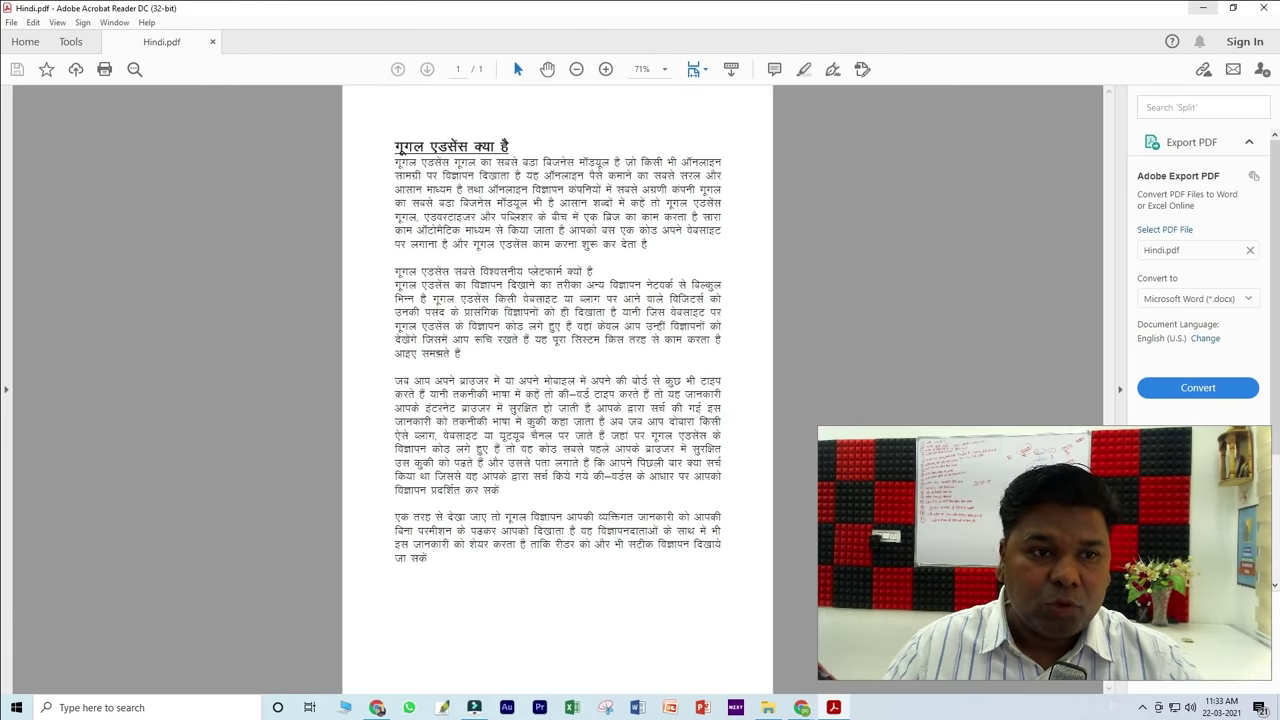
pyautogui.click(1203, 8)
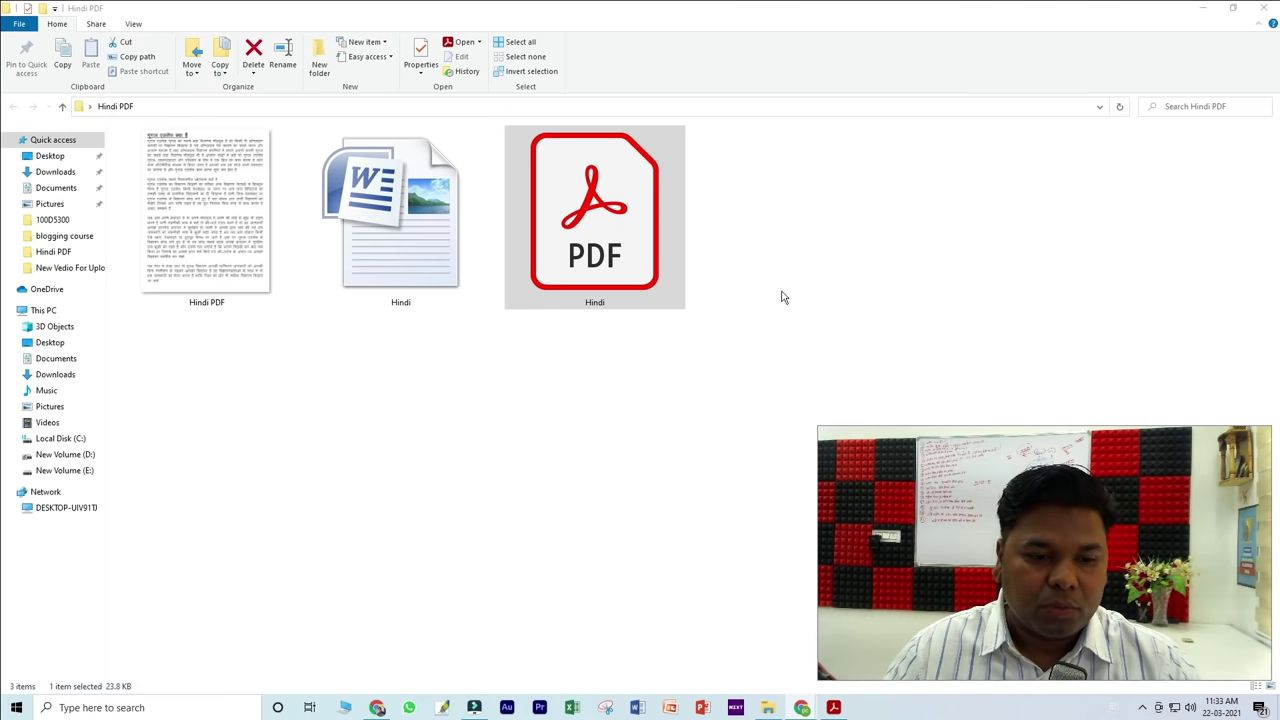
pyautogui.moveTo(803, 709)
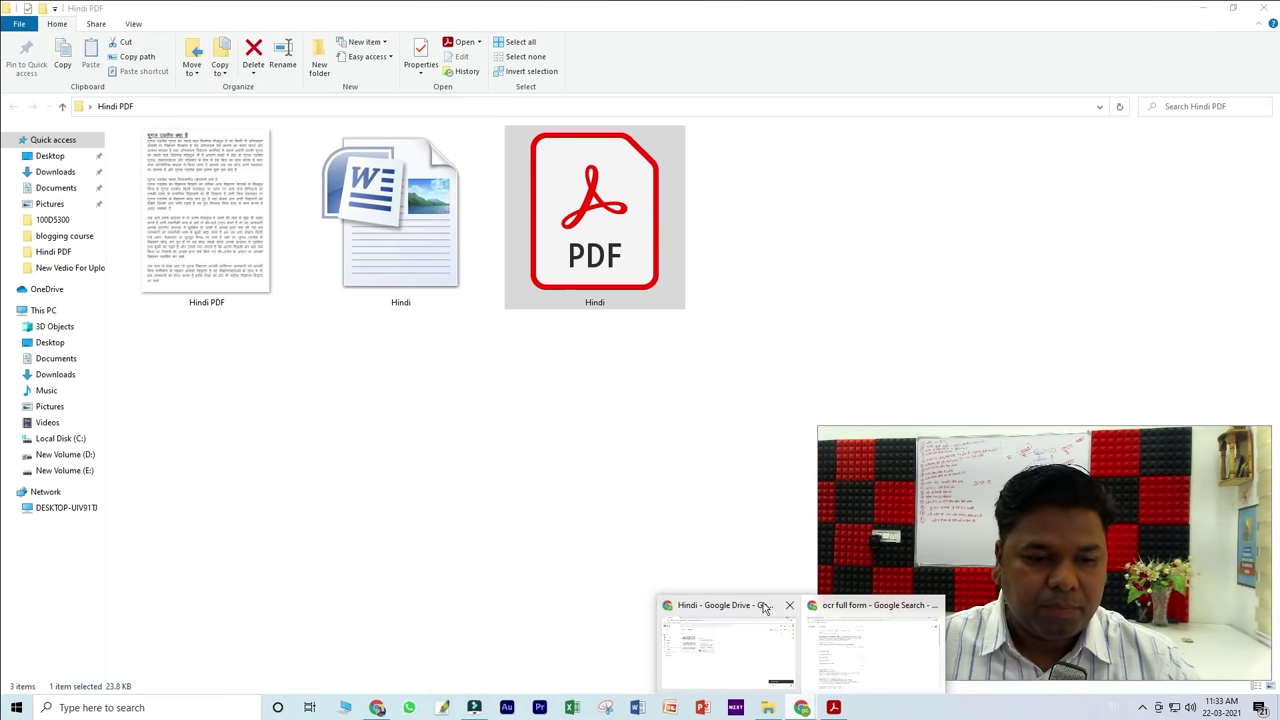
pyautogui.click(762, 607)
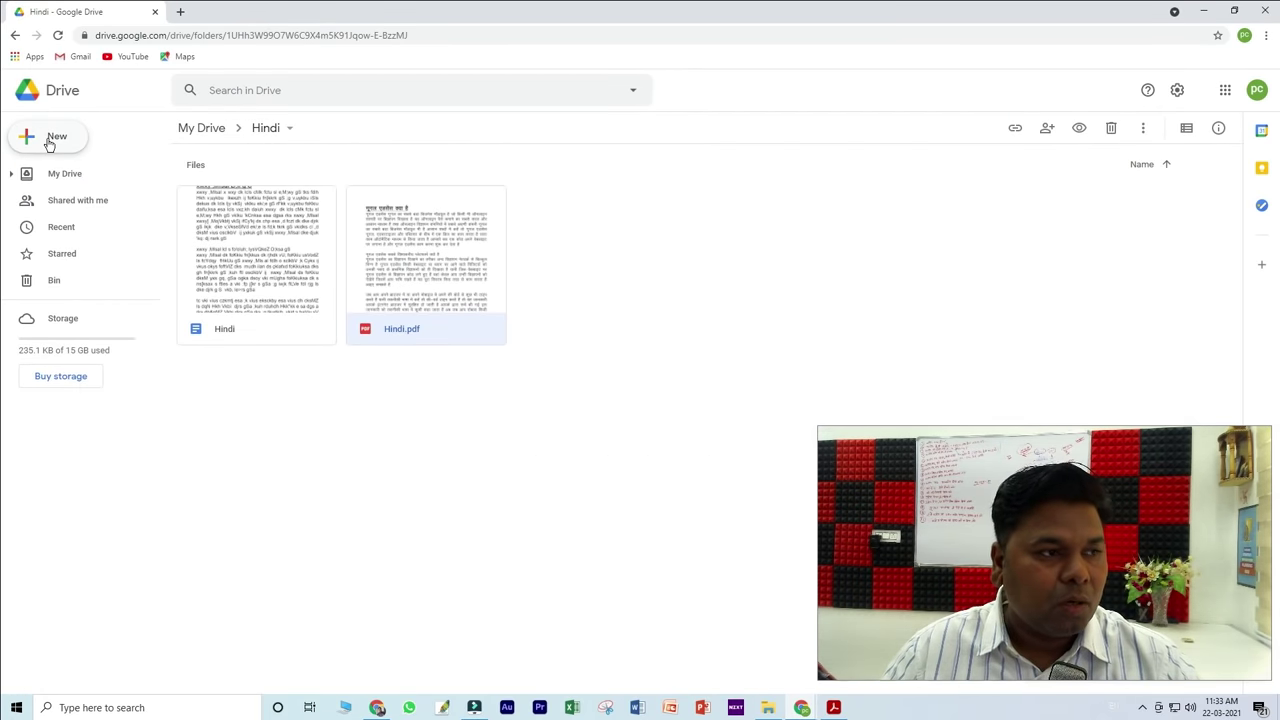
pyautogui.click(50, 138)
# Step: Upload Hindi PDF.JPG from the local Hindi PDF folder to Drive
pyautogui.click(112, 180)
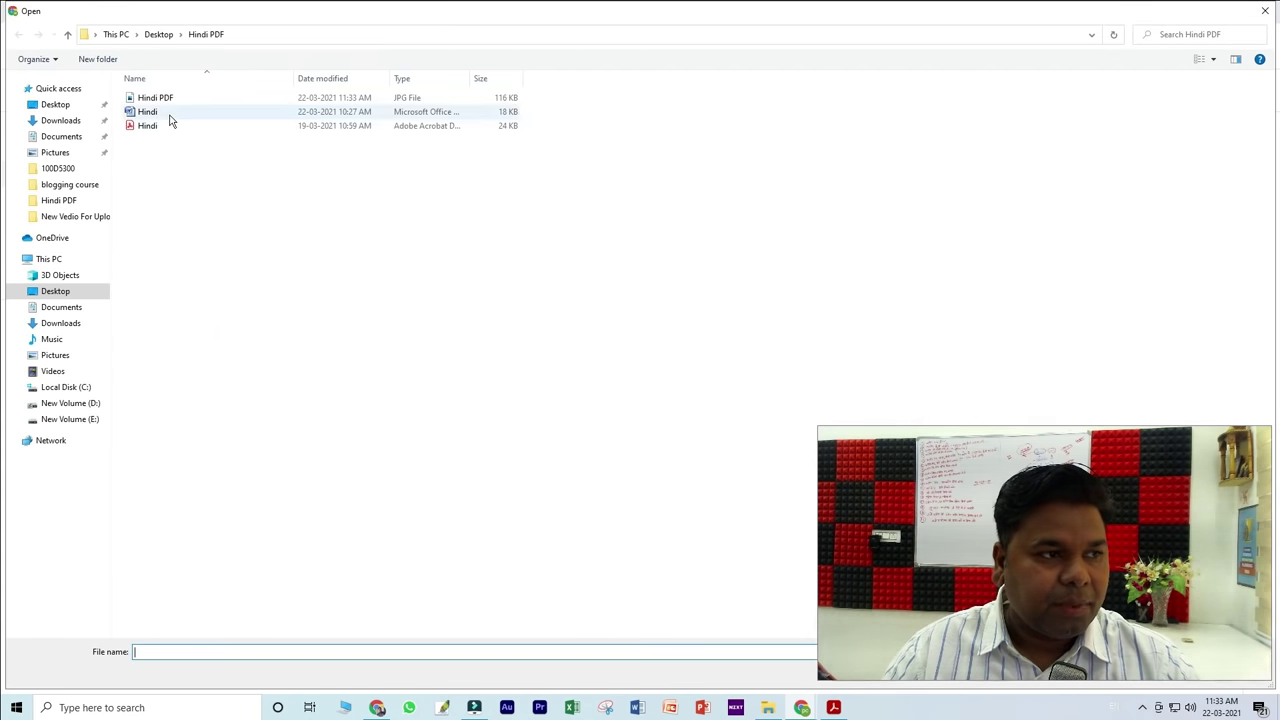
pyautogui.scroll(-1, 252, 281)
pyautogui.scroll(1, 252, 281)
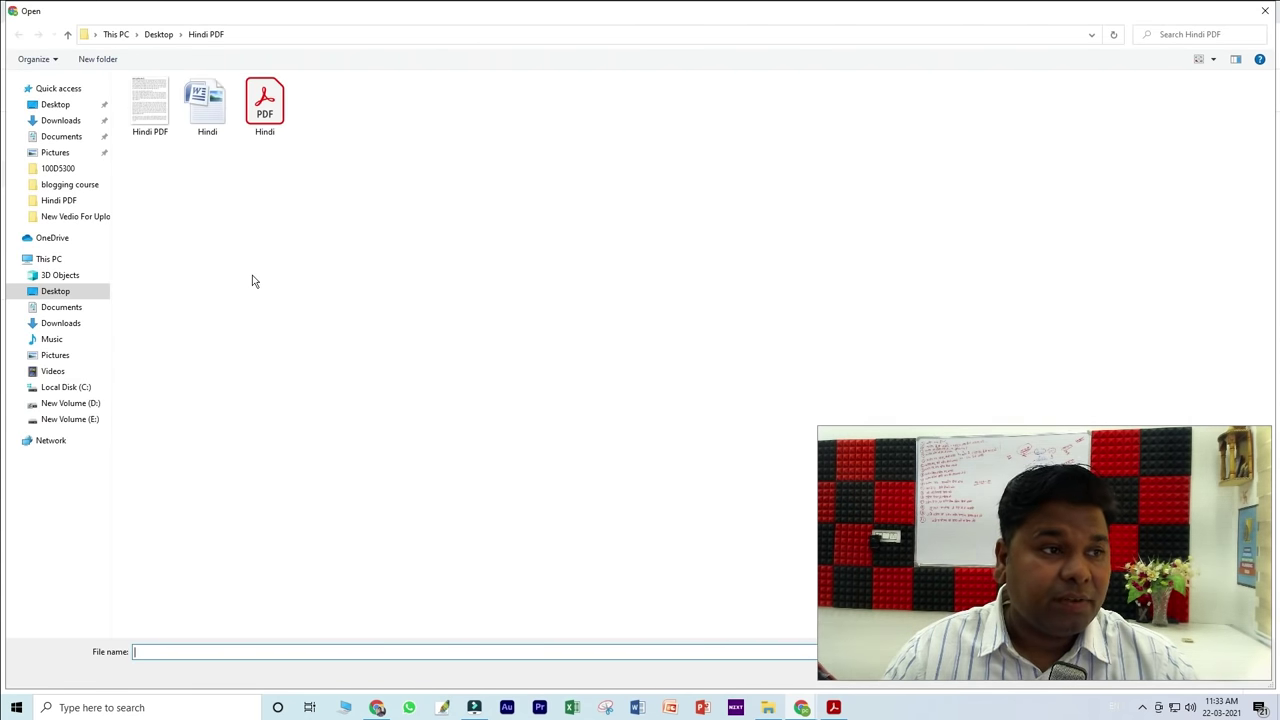
pyautogui.doubleClick(152, 110)
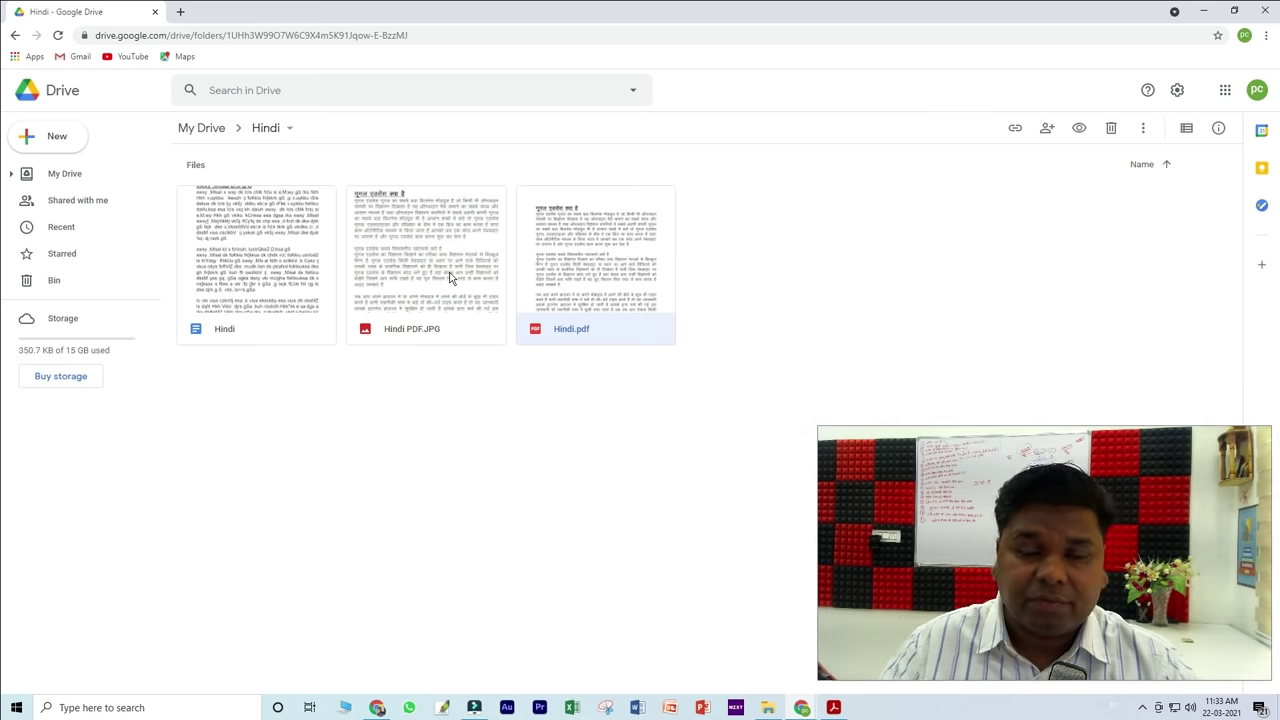
# Step: Open Hindi PDF.JPG with Google Docs to extract its Devanagari text
pyautogui.rightClick(418, 222)
pyautogui.moveTo(540, 267)
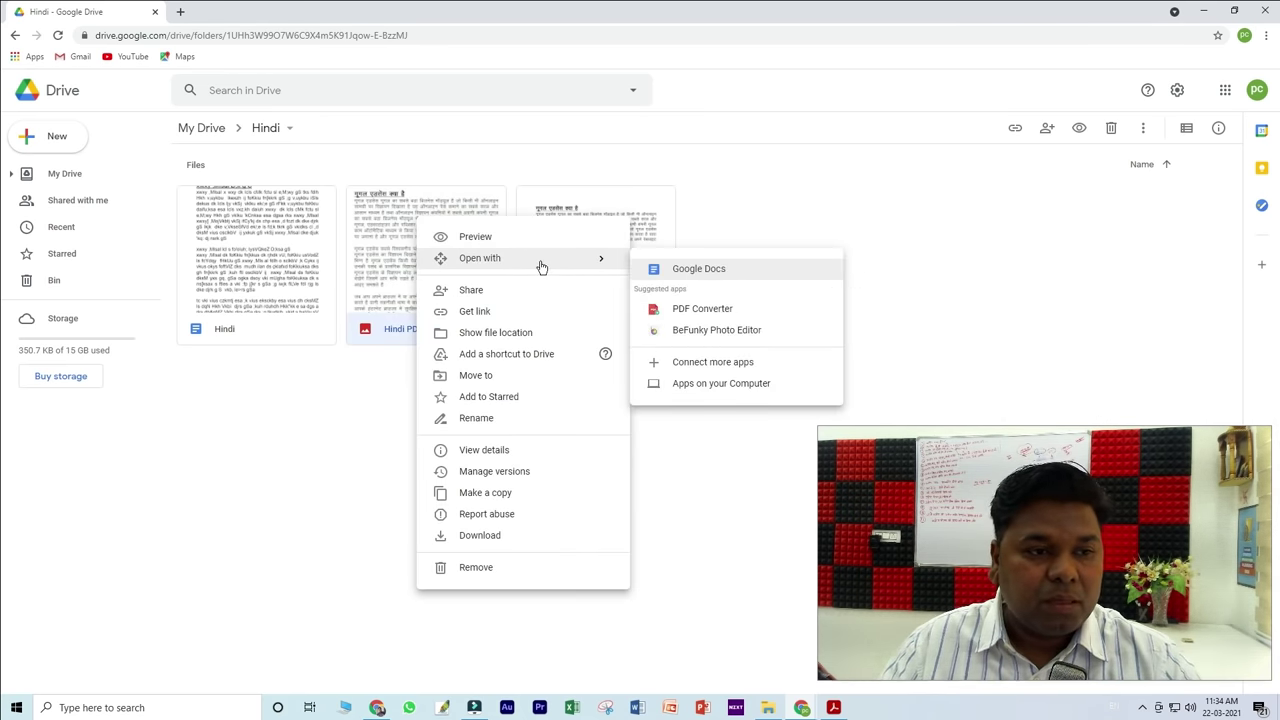
pyautogui.click(756, 279)
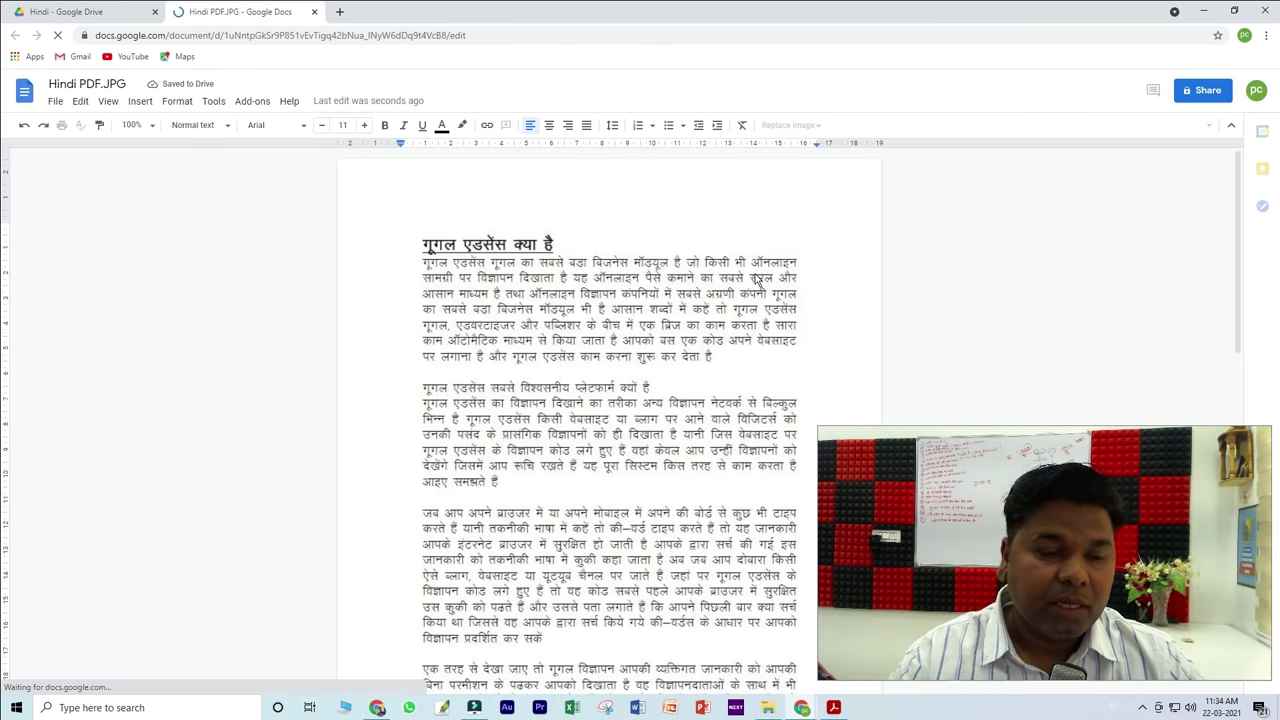
# Step: Select all the recognised Hindi paragraphs and clear their formatting
pyautogui.click(570, 272)
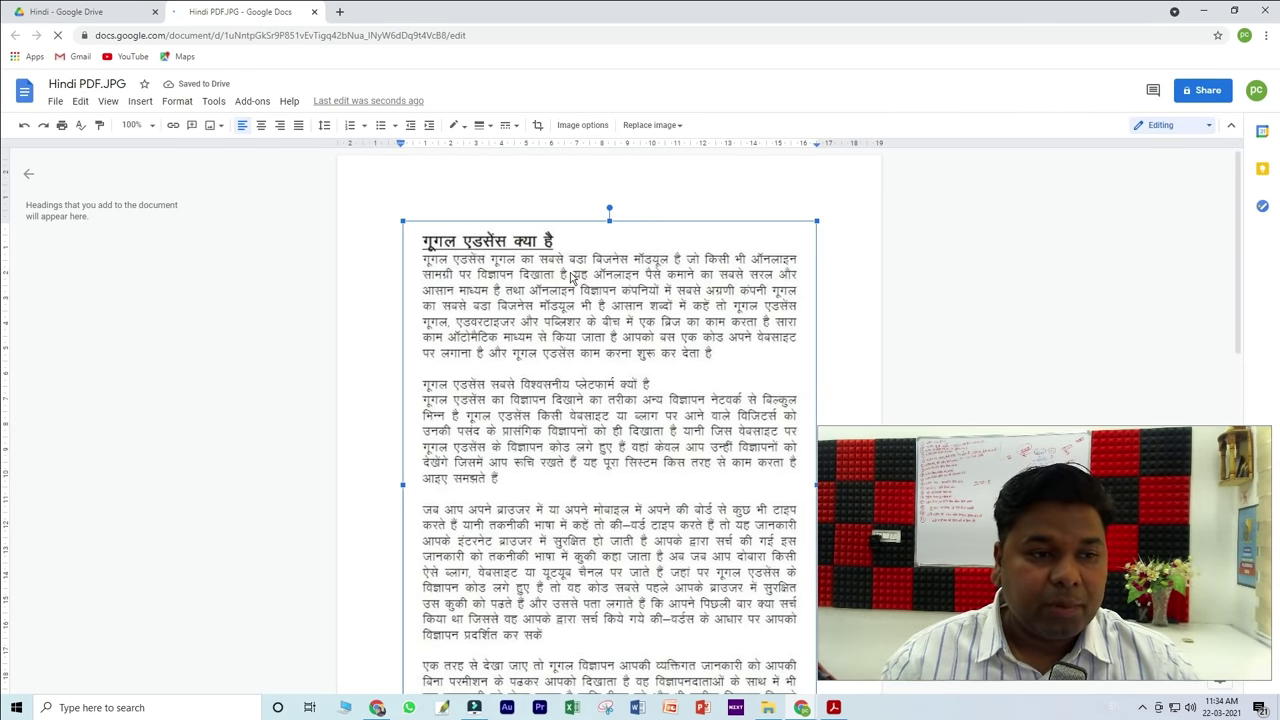
pyautogui.scroll(-1, 606, 310)
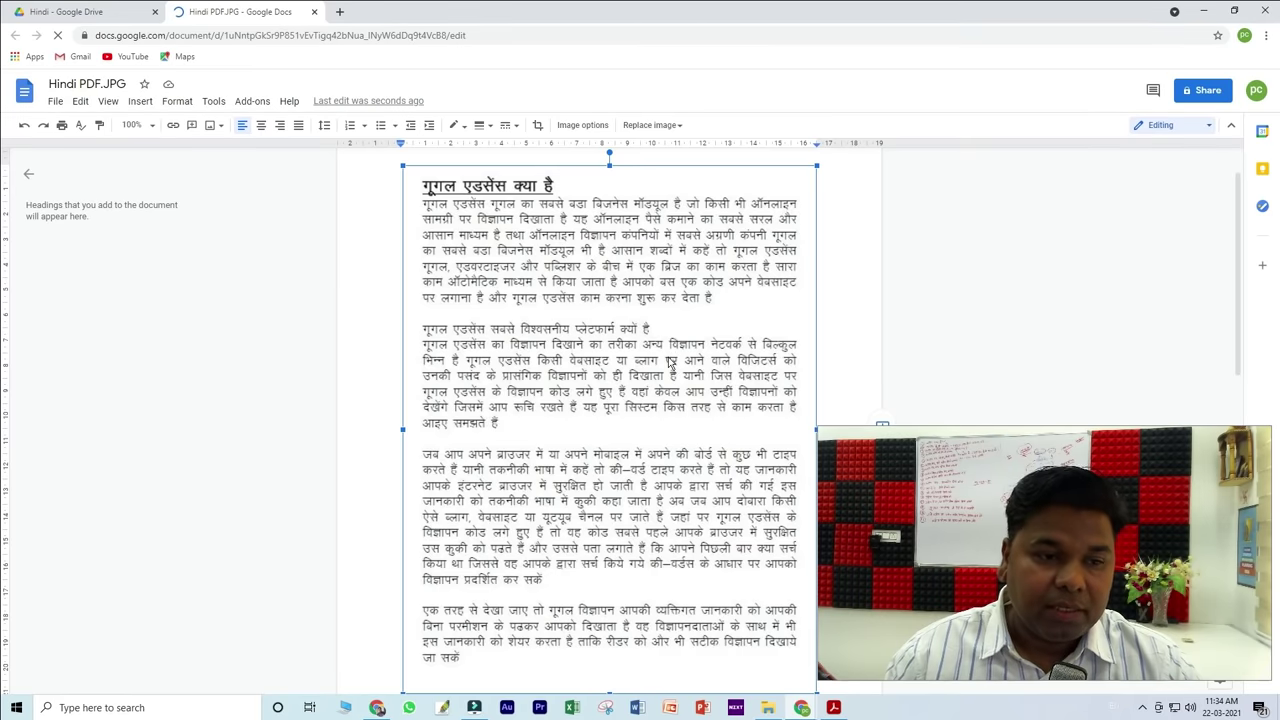
pyautogui.scroll(-4, 670, 365)
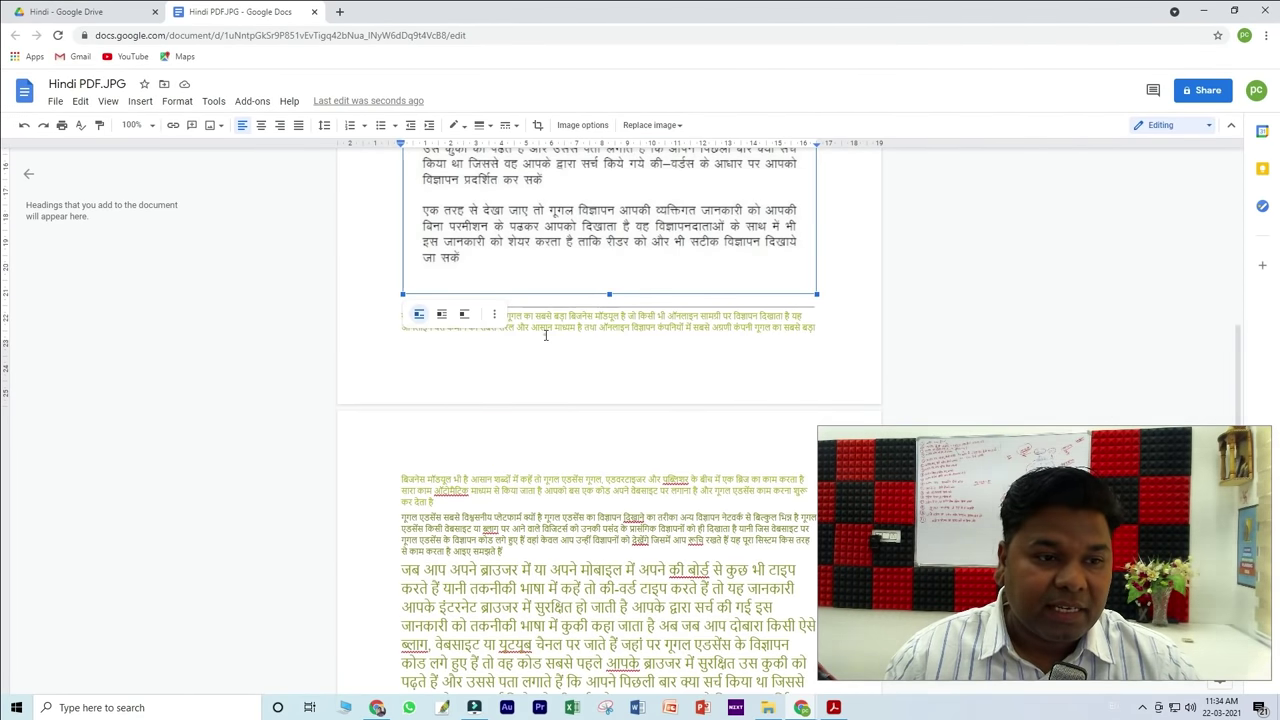
pyautogui.click(546, 336)
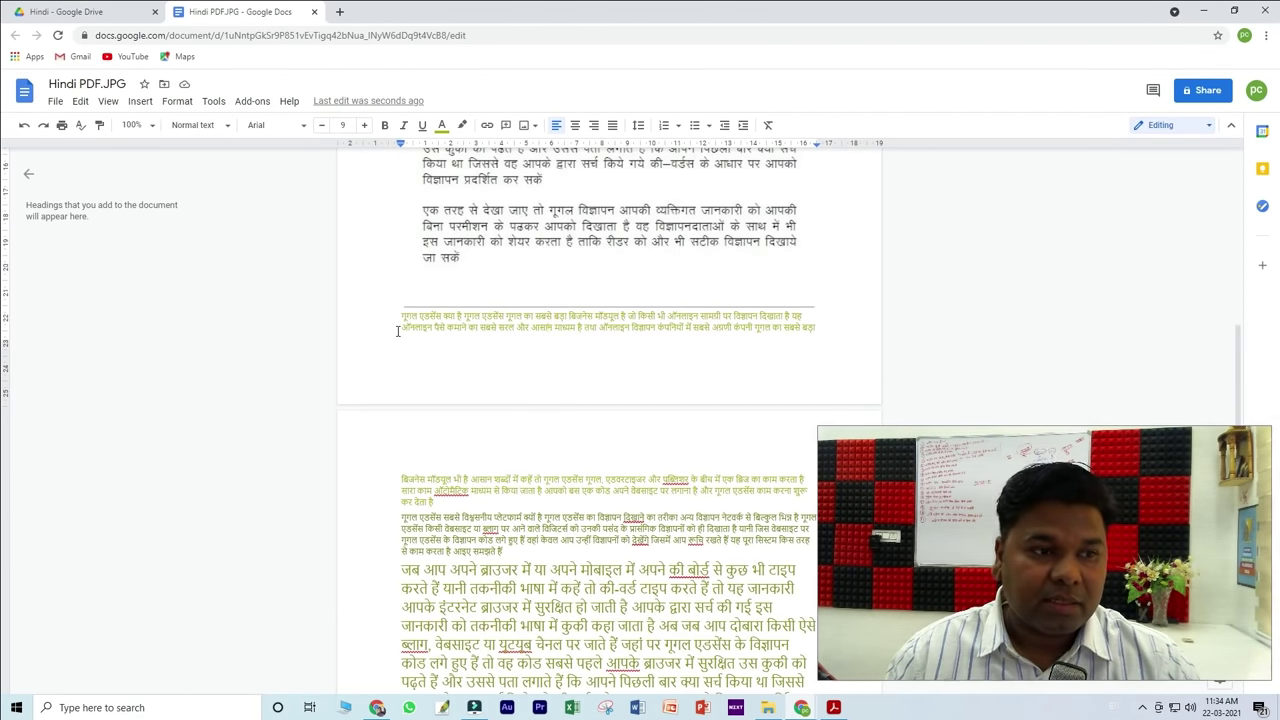
pyautogui.hotkey('ctrl', 'shift', '.')
pyautogui.hotkey('ctrl', 'shift', '.')
pyautogui.hotkey('ctrl', 'shift', '.')
pyautogui.moveTo(398, 301); pyautogui.dragTo(765, 507)
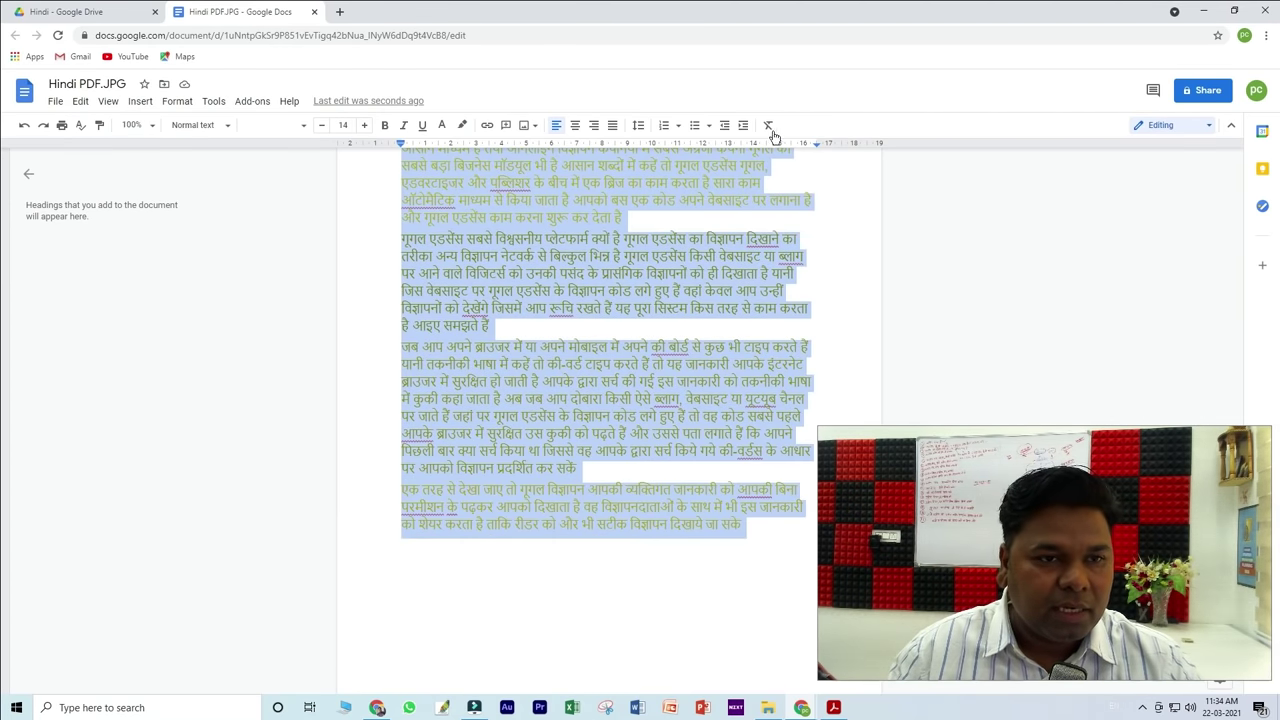
pyautogui.click(769, 126)
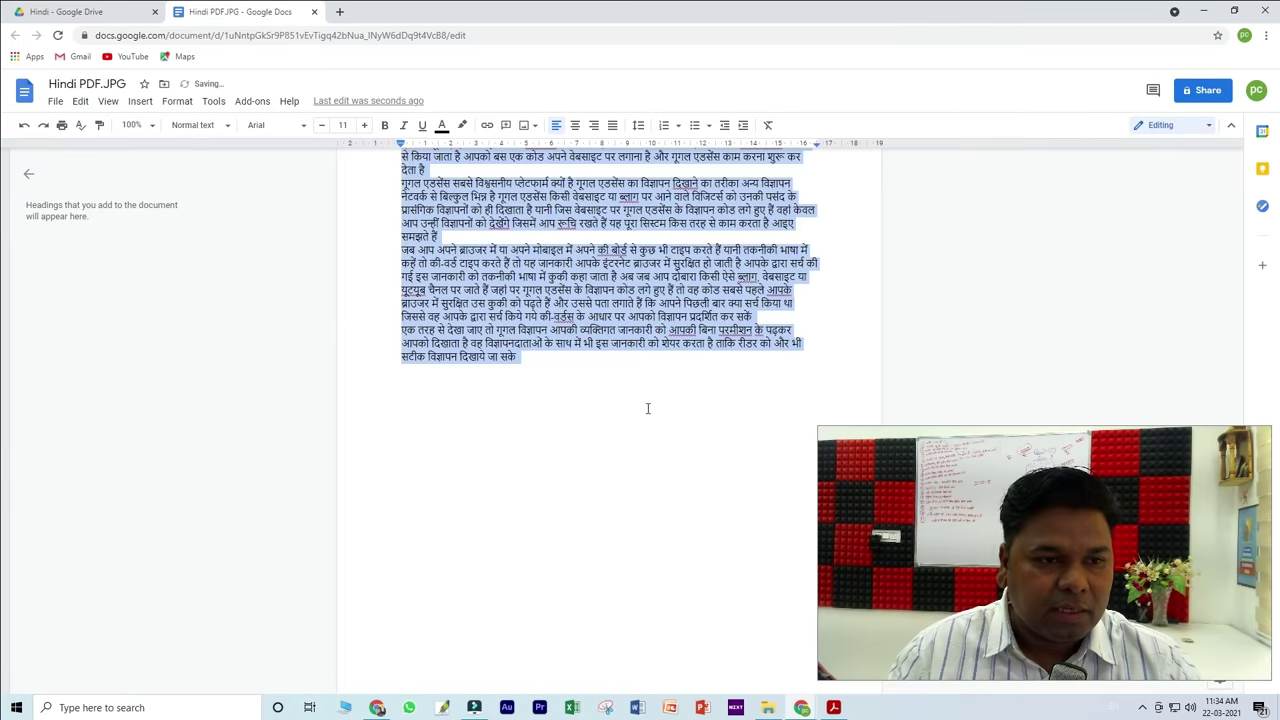
pyautogui.scroll(3, 640, 362)
pyautogui.keyDown('ctrl'); pyautogui.scroll(2, 639, 361); pyautogui.keyUp('ctrl')
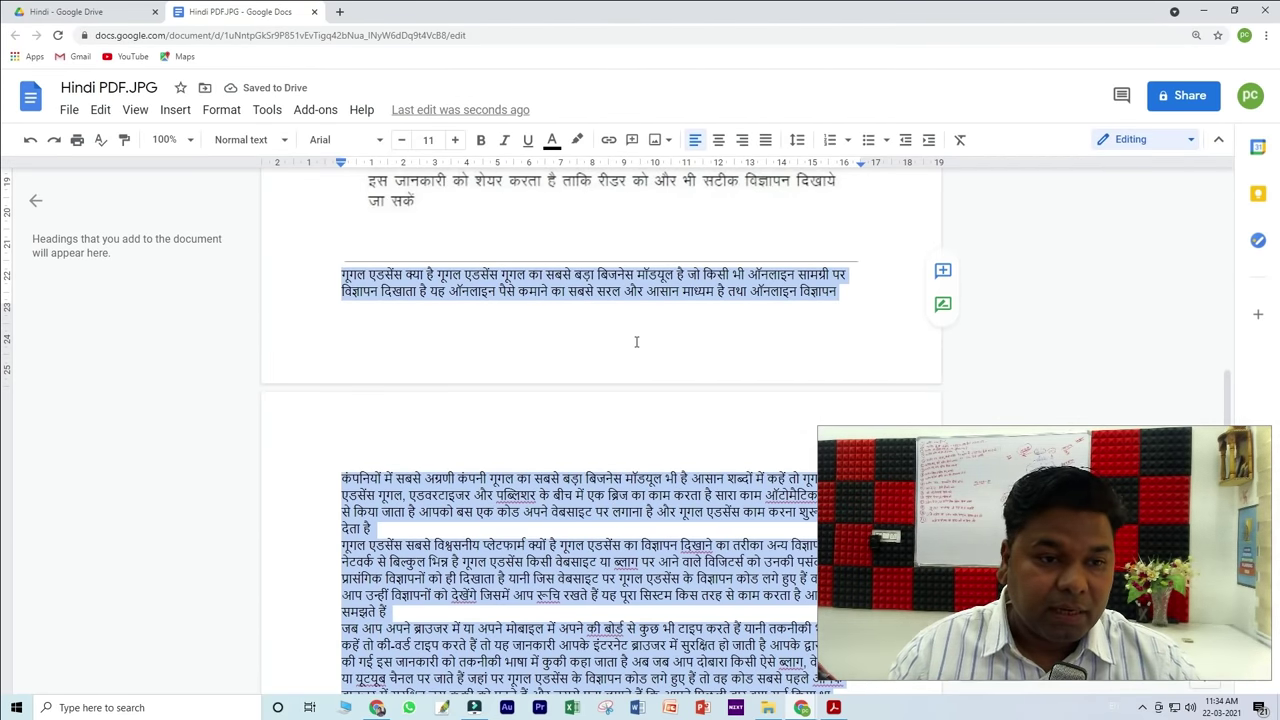
pyautogui.click(557, 299)
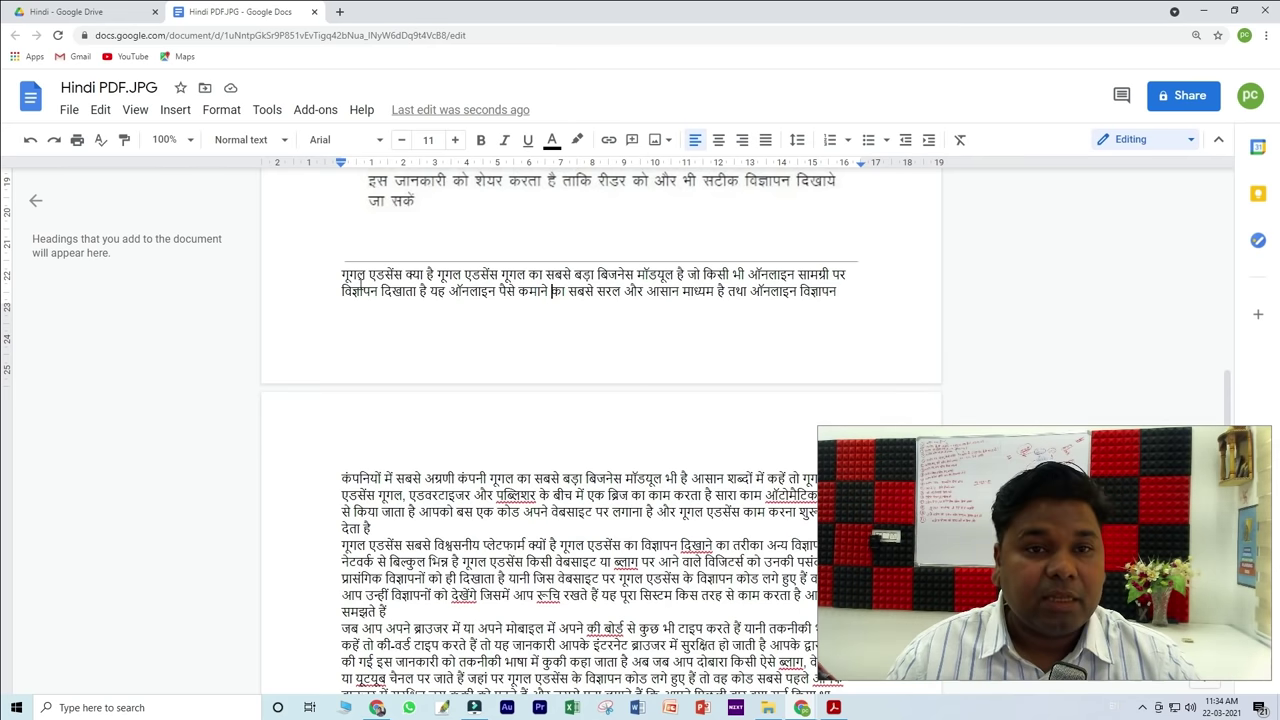
# Step: Delete the scanned image at the top and remove the empty line left above the text
pyautogui.scroll(3, 395, 327)
pyautogui.scroll(3, 621, 268)
pyautogui.click(621, 268)
pyautogui.press('Delete')
pyautogui.scroll(1, 600, 400)
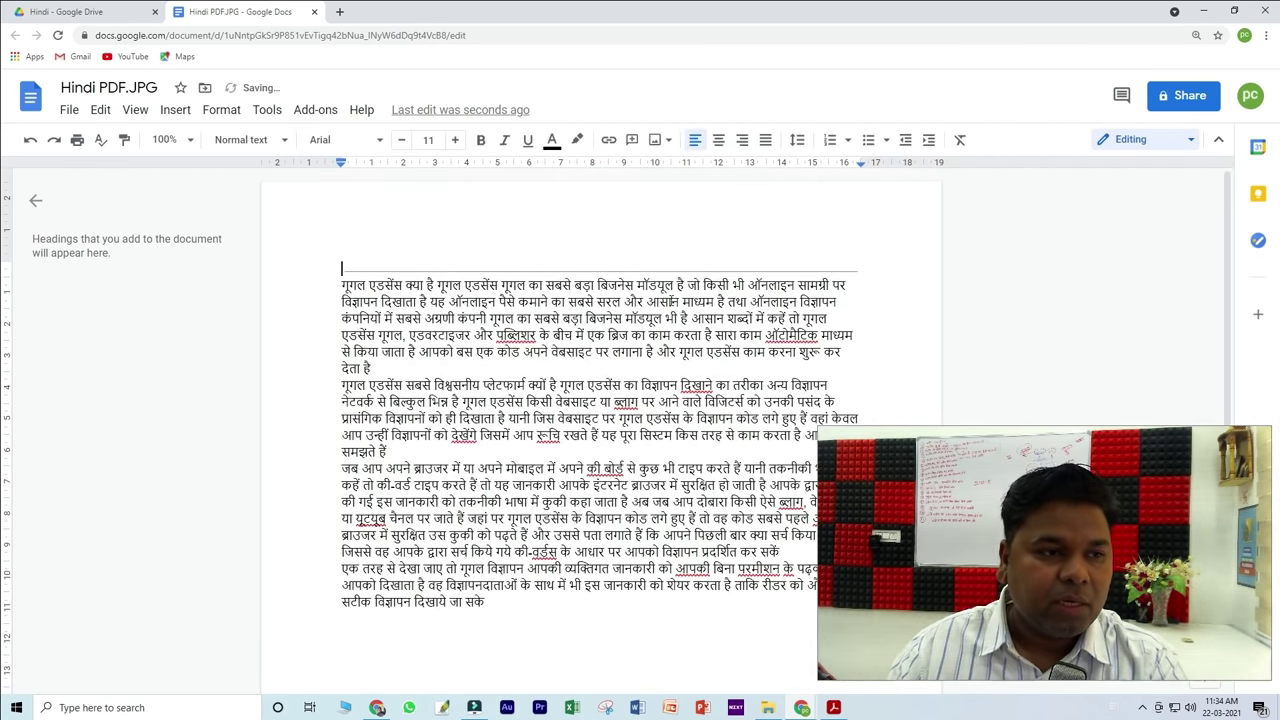
pyautogui.press('BackSpace')
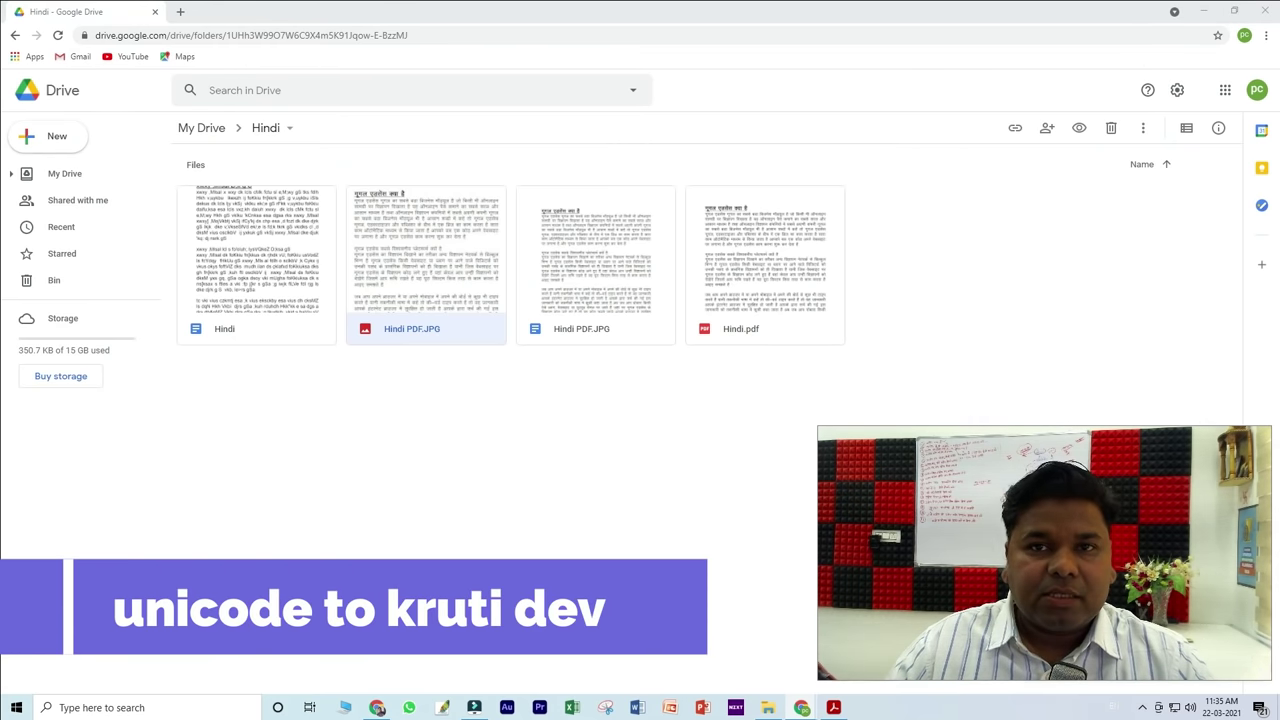
# Step: Paste the Hindi text into the maximised converter, convert it to Krutidev-010, and select the result
pyautogui.moveTo(1150, 11); pyautogui.dragTo(662, 57)
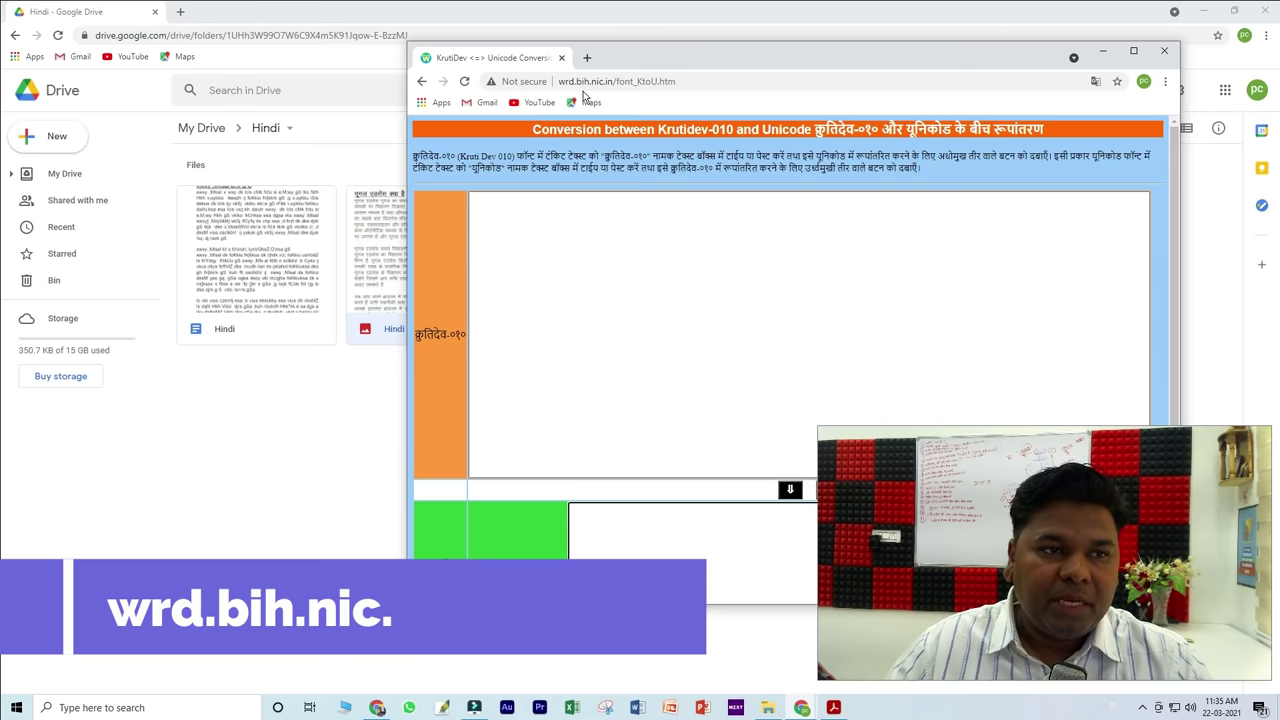
pyautogui.doubleClick(712, 55)
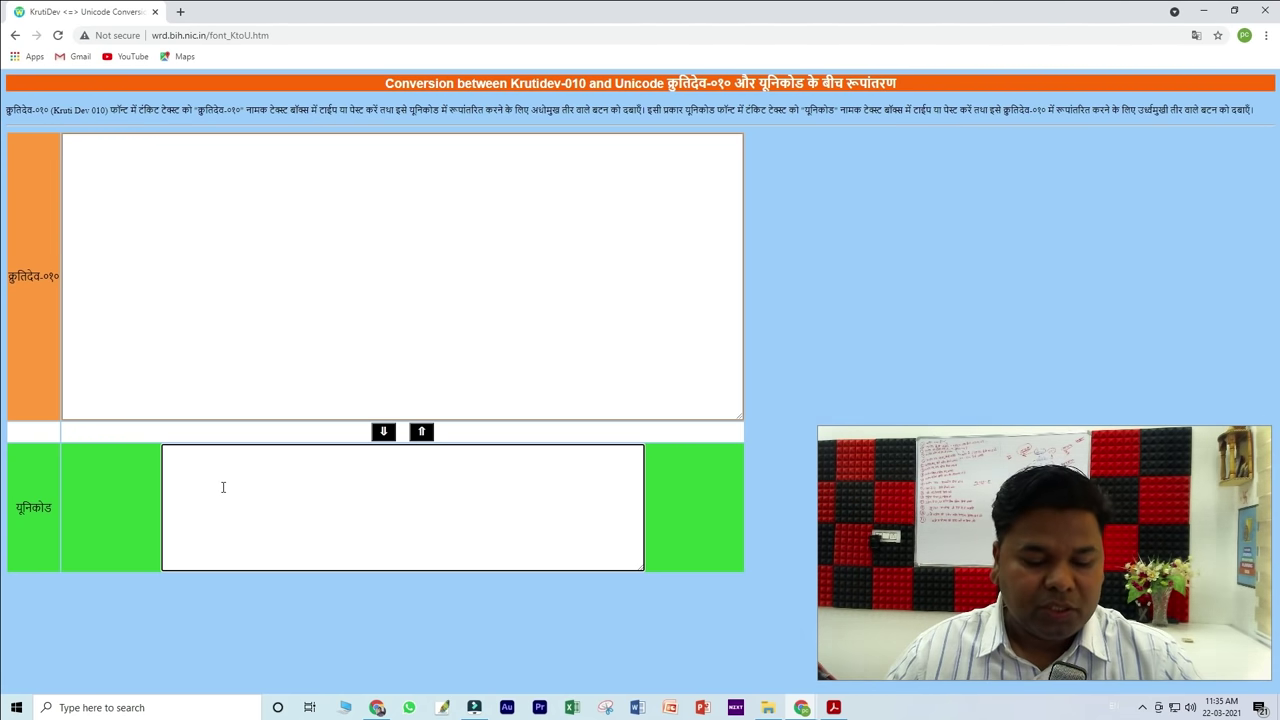
pyautogui.hotkey('ctrl', 'v')
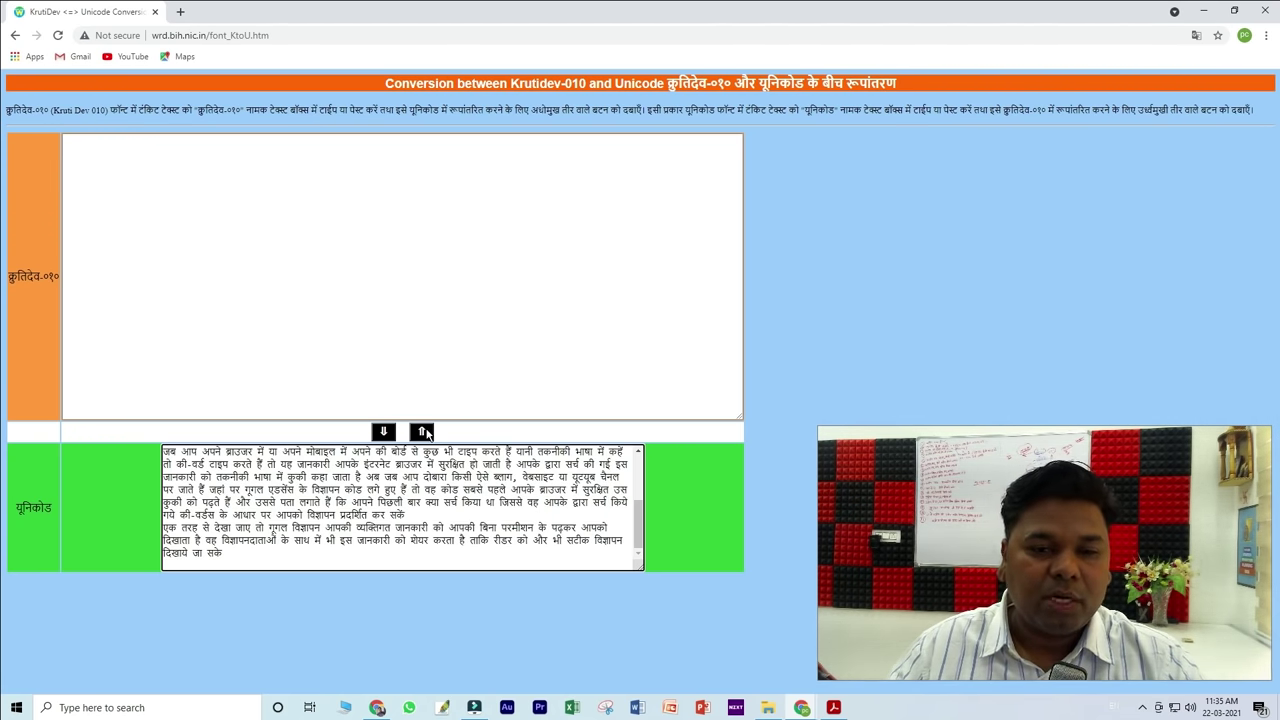
pyautogui.click(424, 432)
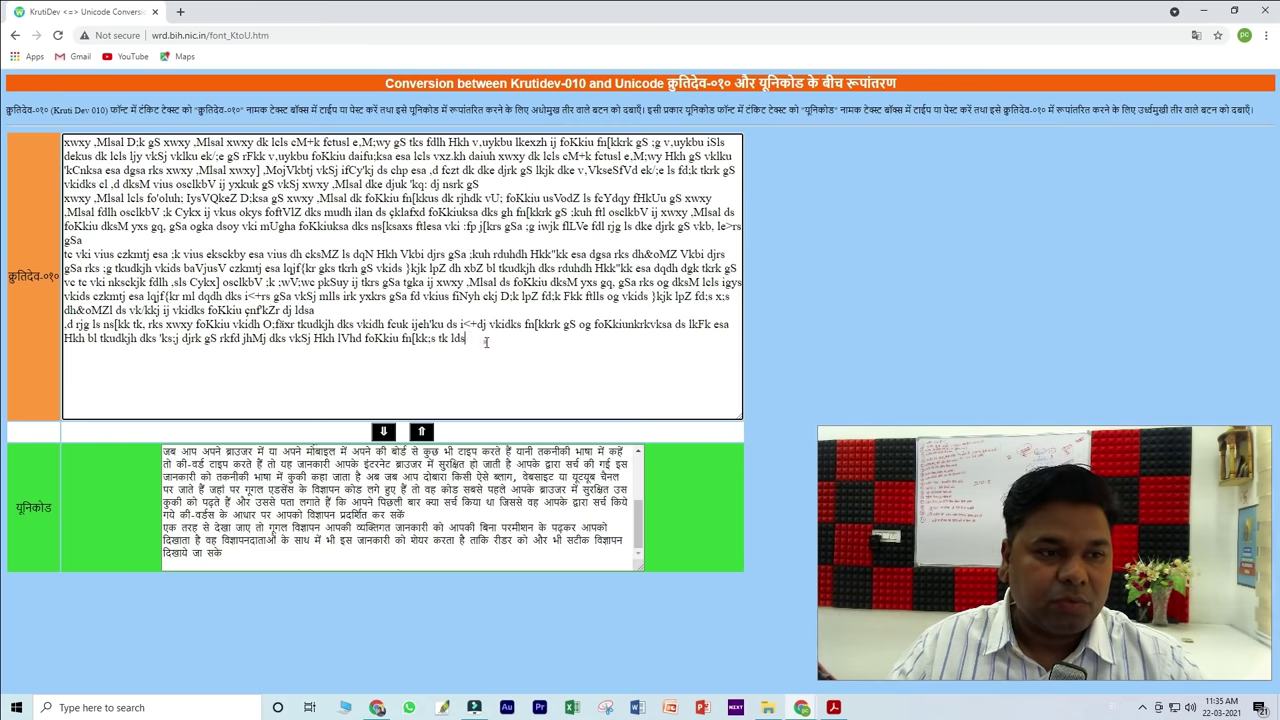
pyautogui.moveTo(470, 340); pyautogui.dragTo(20, 121)
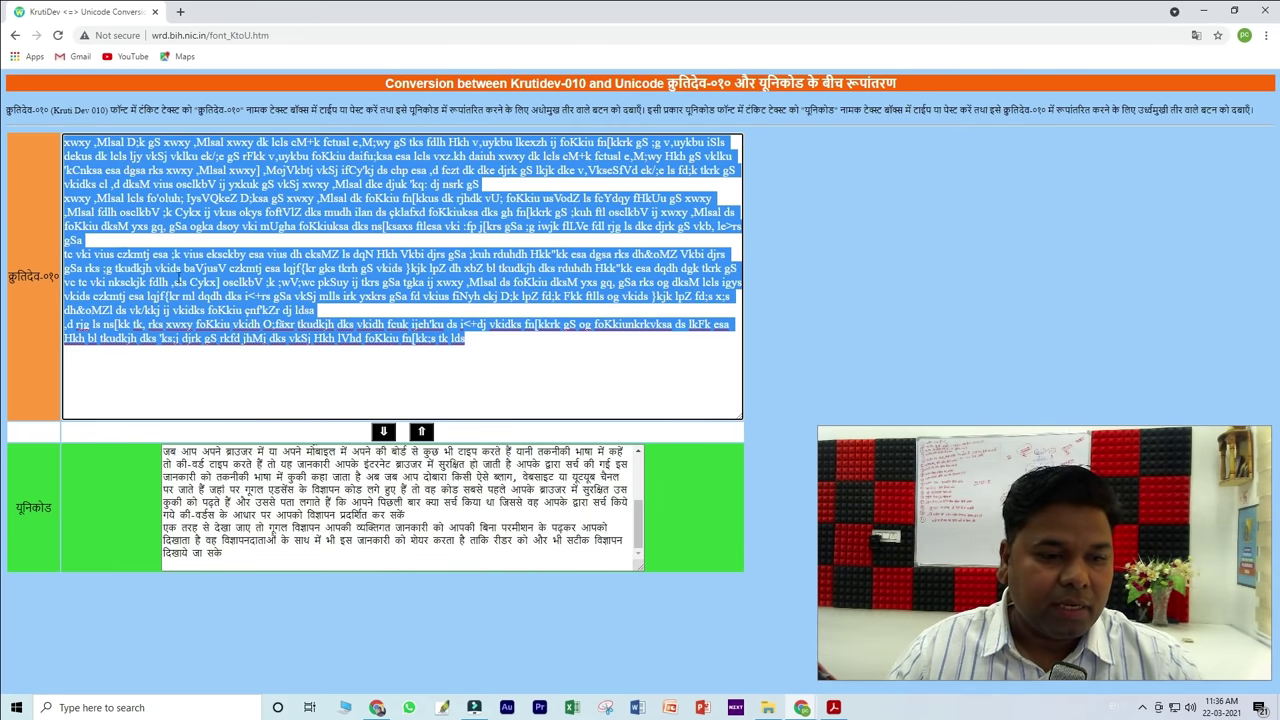
pyautogui.click(637, 707)
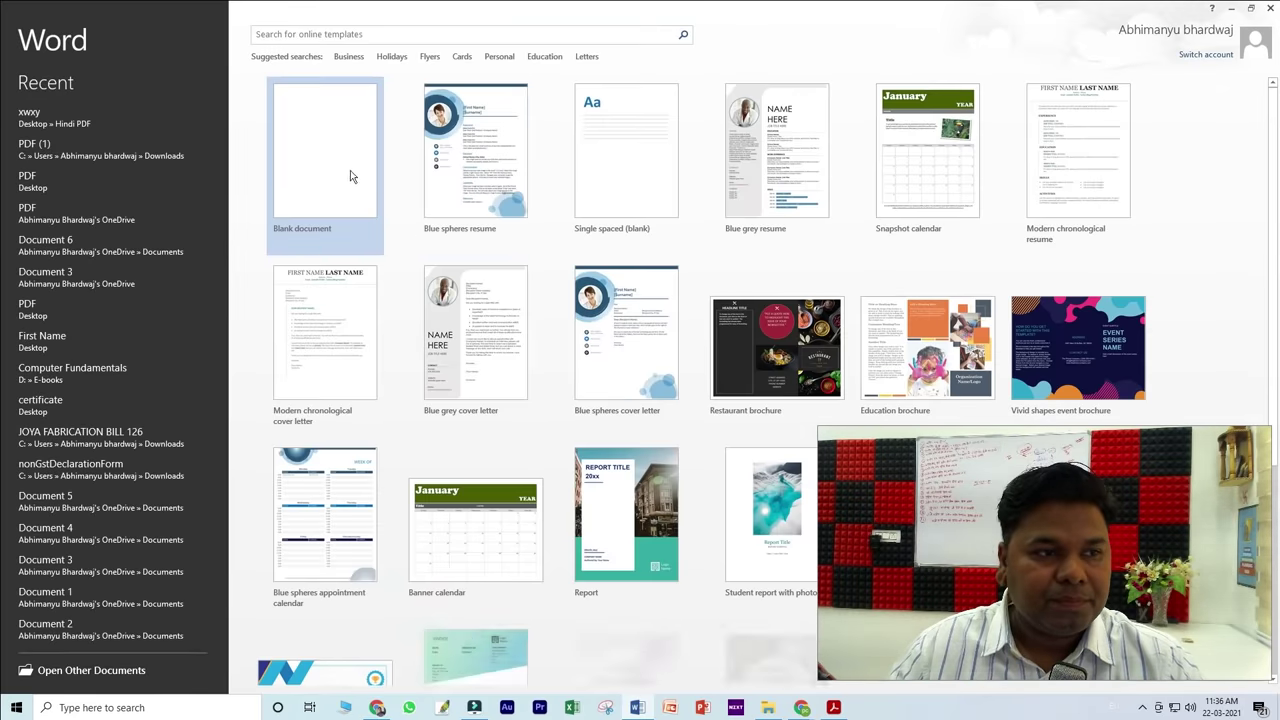
# Step: Paste the Krutidev text into a blank Word document and set all of it in DevLys 010
pyautogui.click(350, 171)
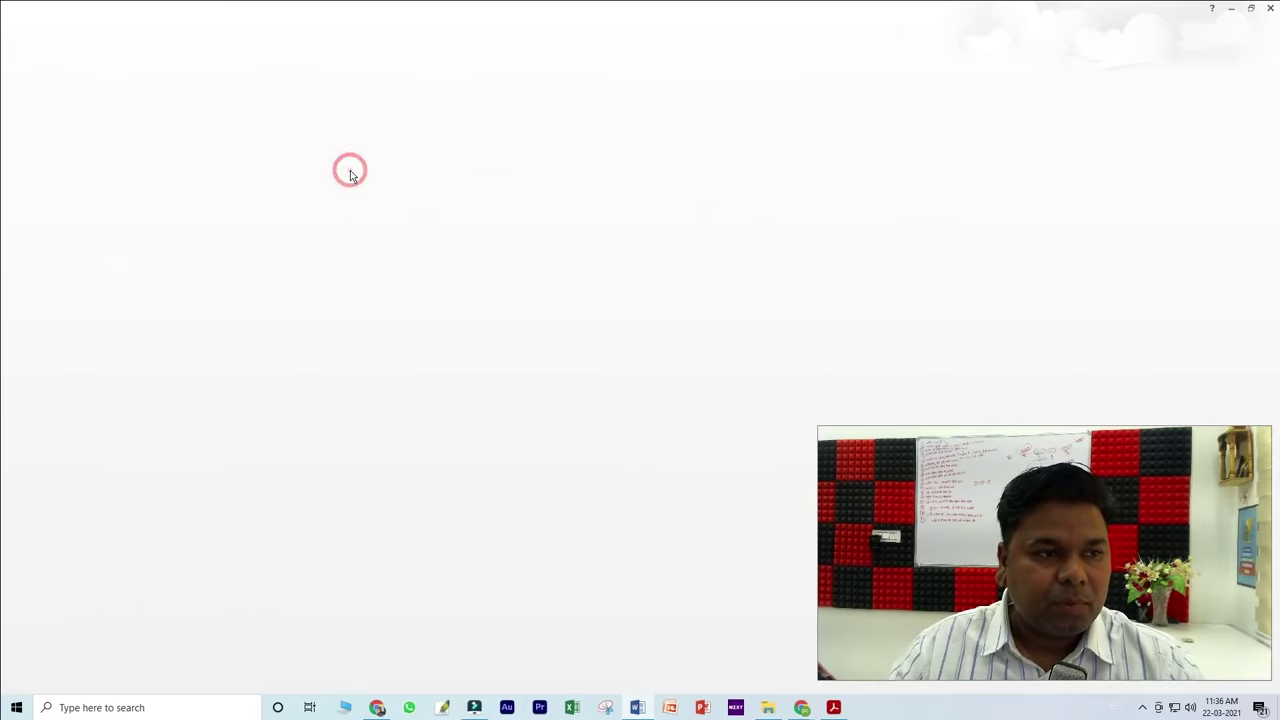
pyautogui.hotkey('ctrl', 'v')
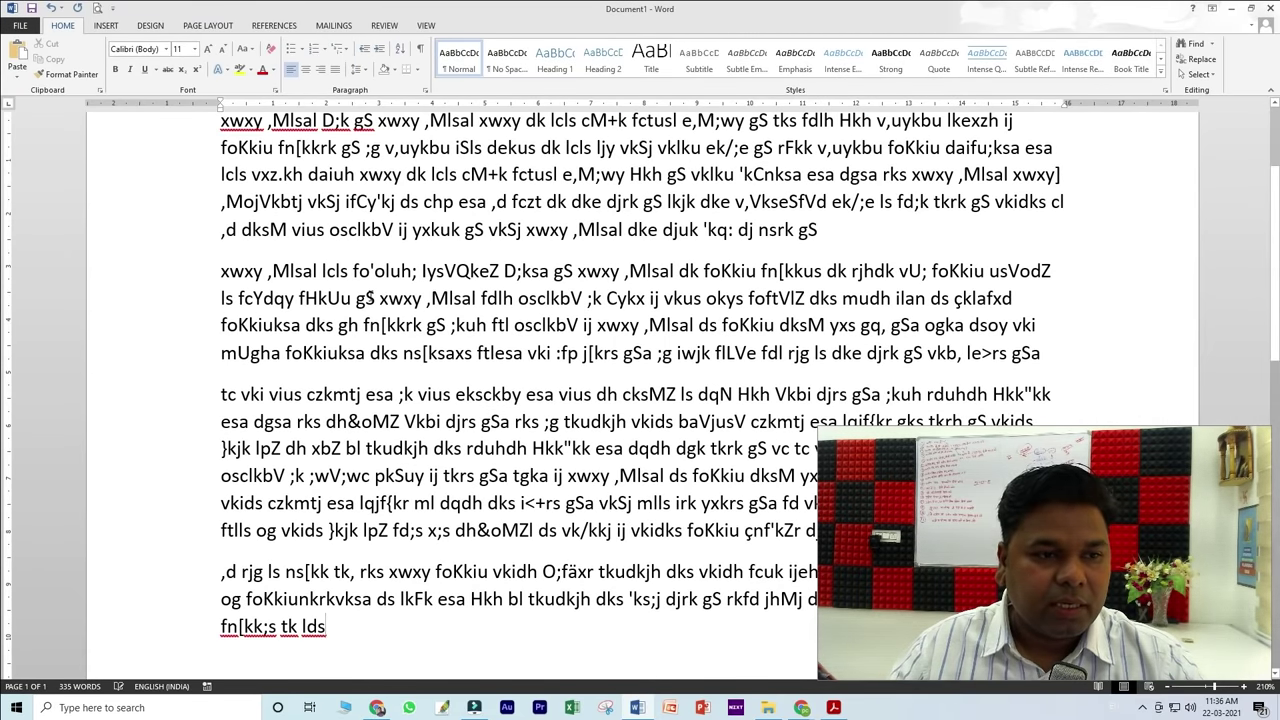
pyautogui.hotkey('ctrl', 'a')
pyautogui.click(166, 49)
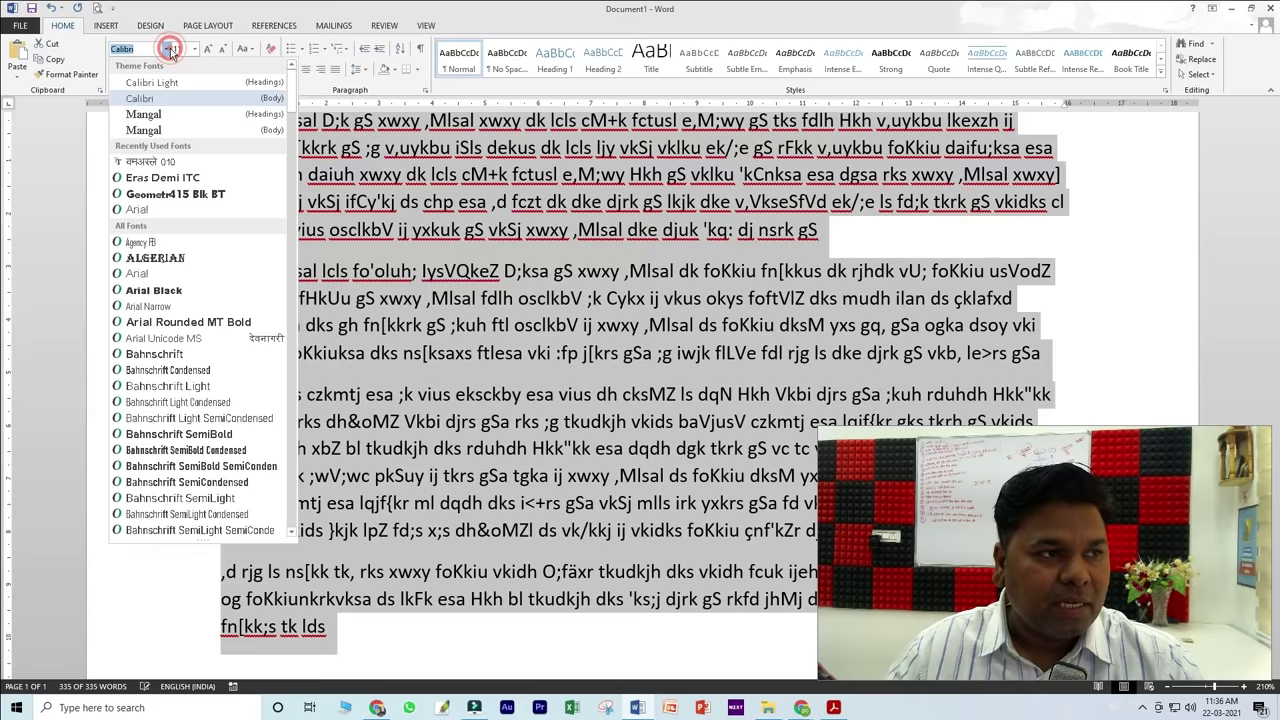
pyautogui.click(150, 161)
pyautogui.scroll(3, 670, 385)
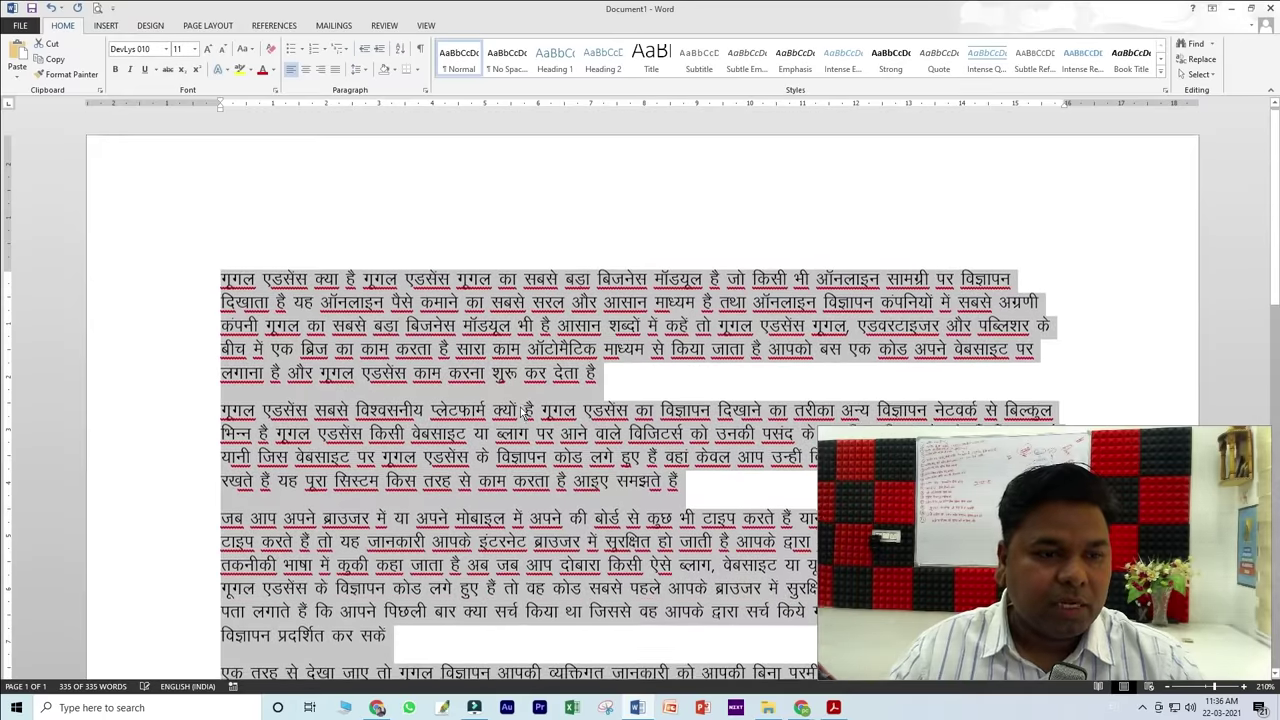
pyautogui.click(670, 385)
pyautogui.keyDown('ctrl'); pyautogui.scroll(4, 670, 385); pyautogui.keyUp('ctrl')
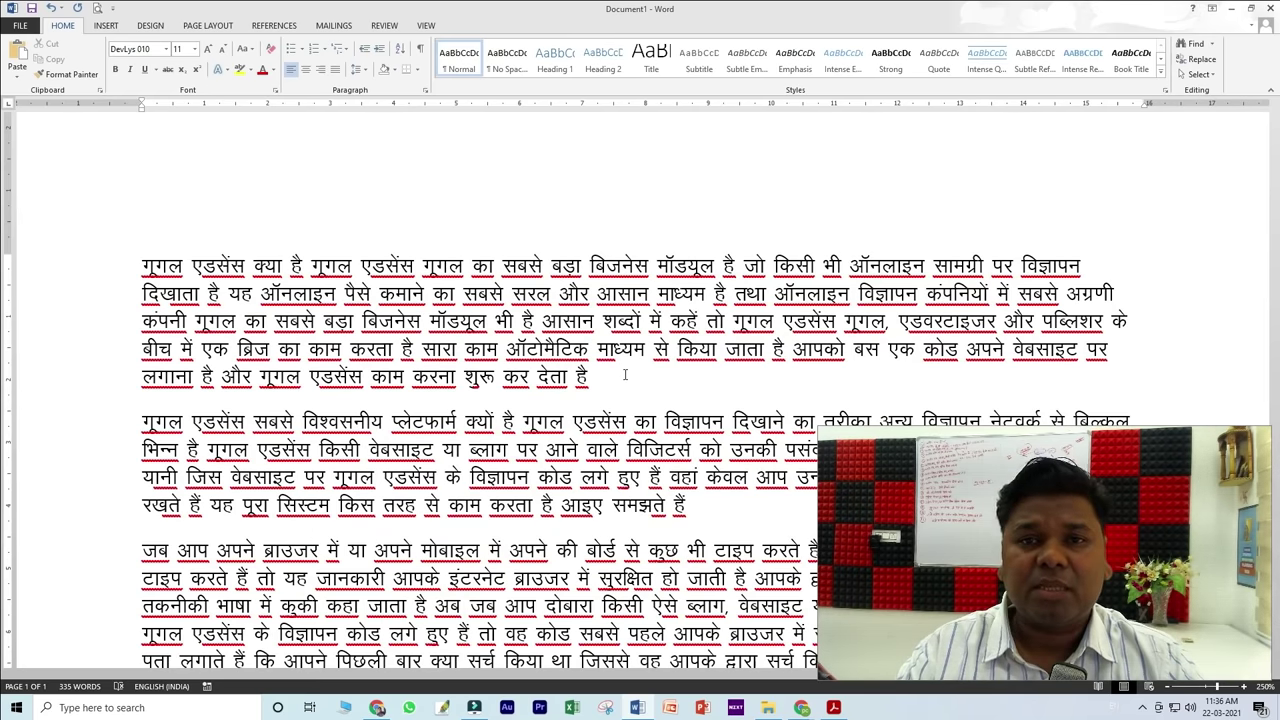